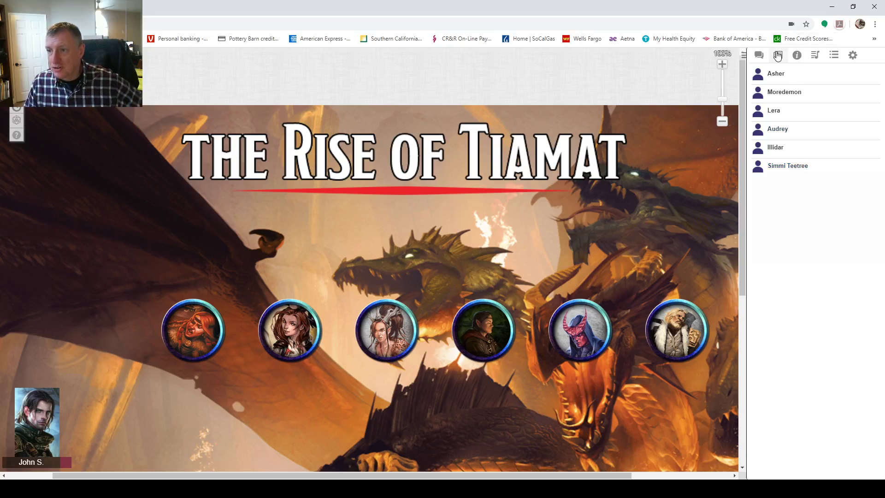
- Open Simmi Teetree's character sheet and review its core, bio and spells pages
left_click(779, 170)
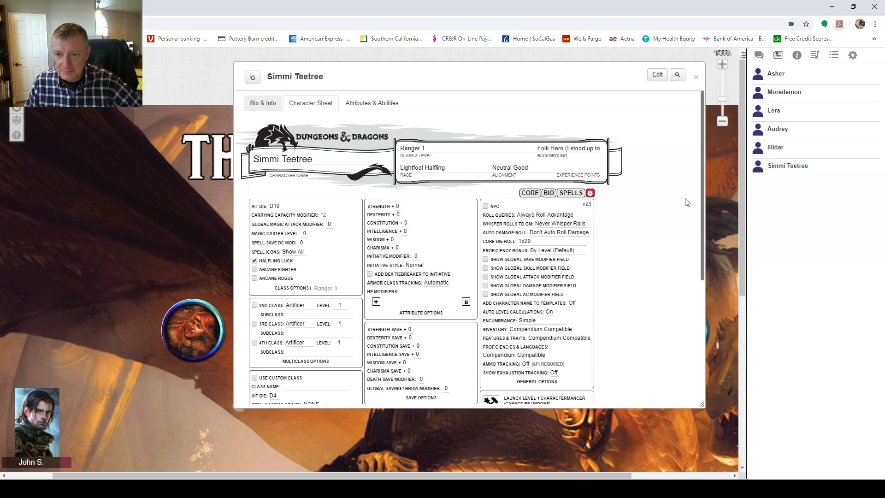
left_click(528, 194)
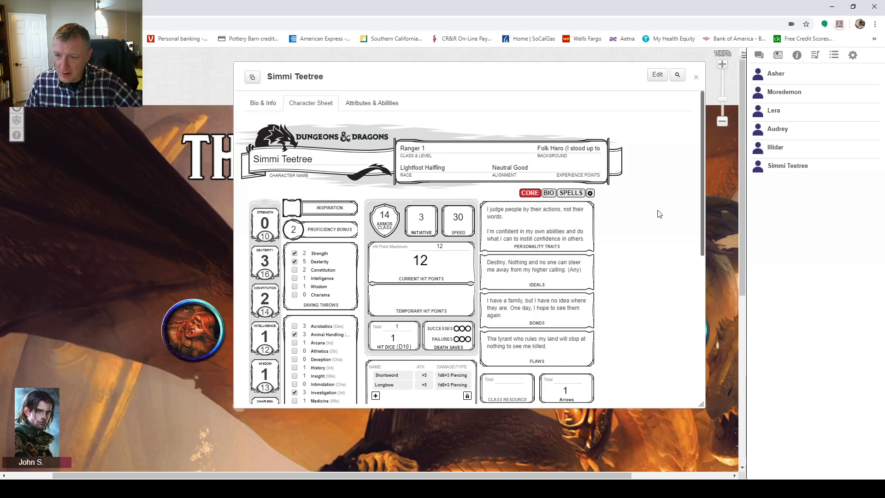
scroll(658, 211, "down", 3)
scroll(656, 213, "up", 3)
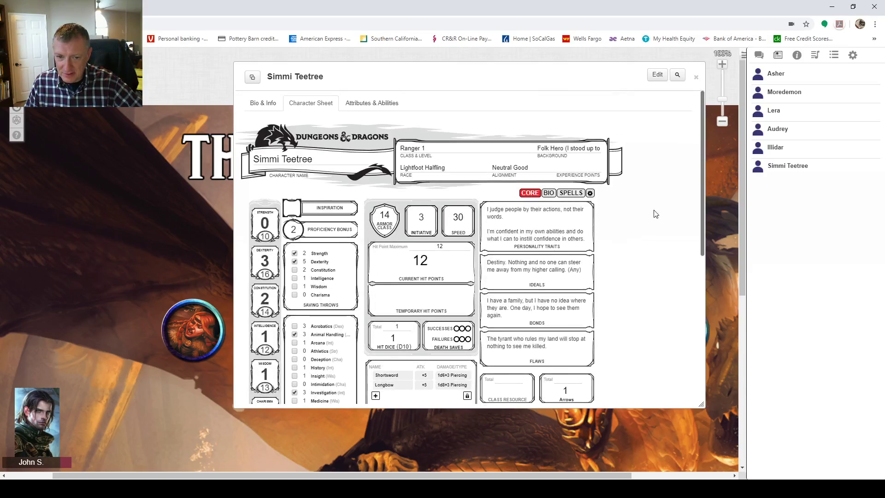
left_click(549, 194)
left_click(572, 194)
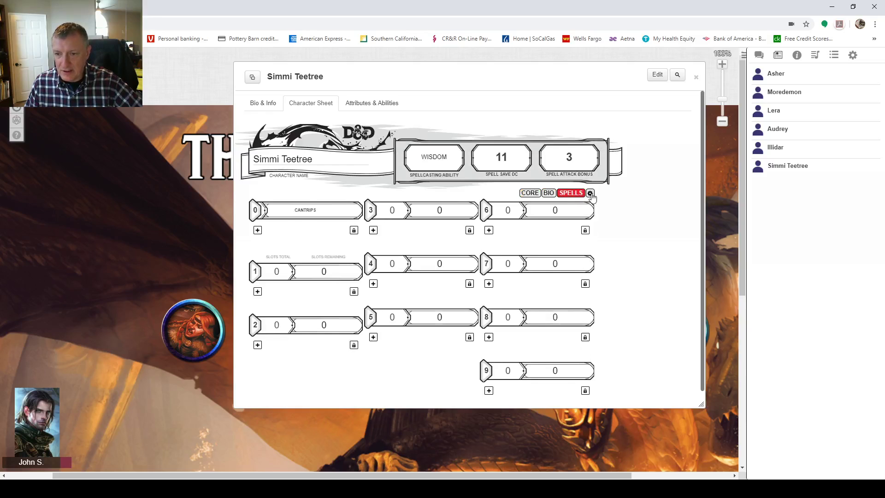
- Launch the Level+ Charactermancer from the sheet's settings page and proceed to its levels stage
left_click(591, 194)
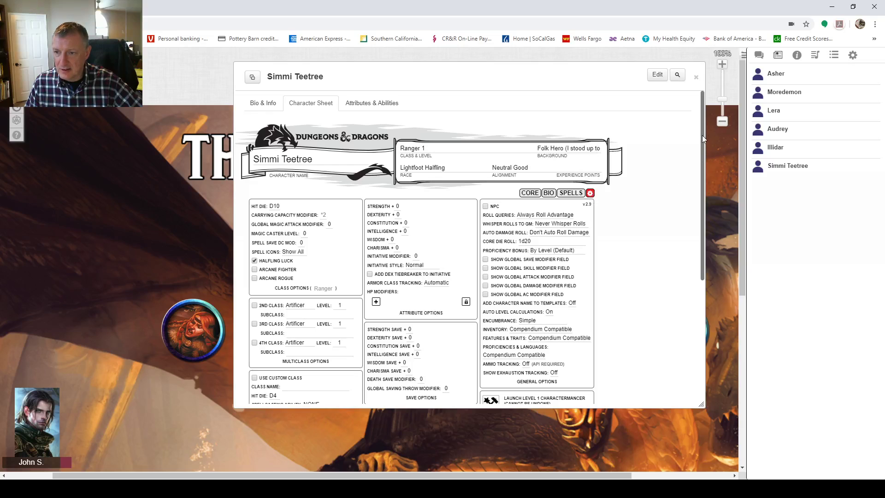
left_click_drag(701, 135, 703, 212)
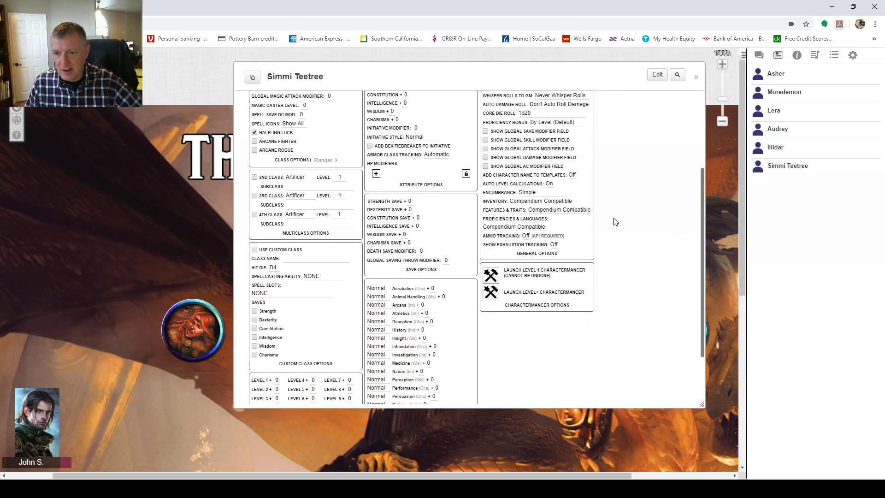
left_click(489, 293)
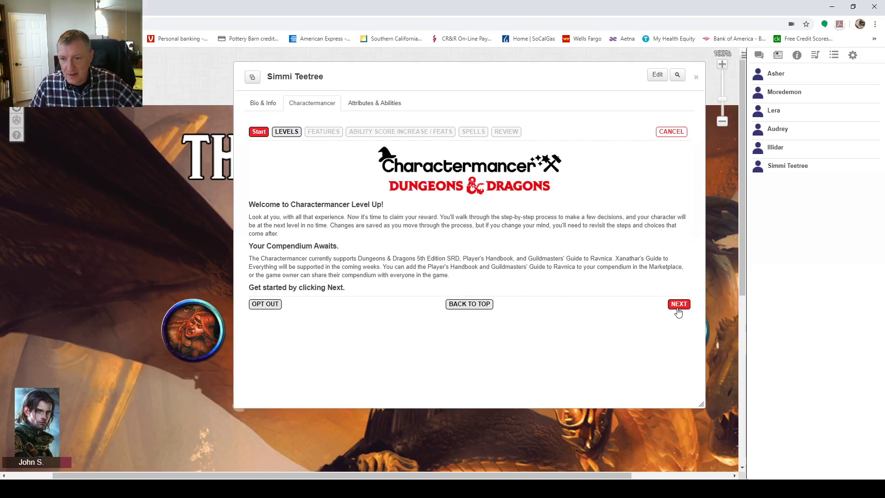
left_click(679, 304)
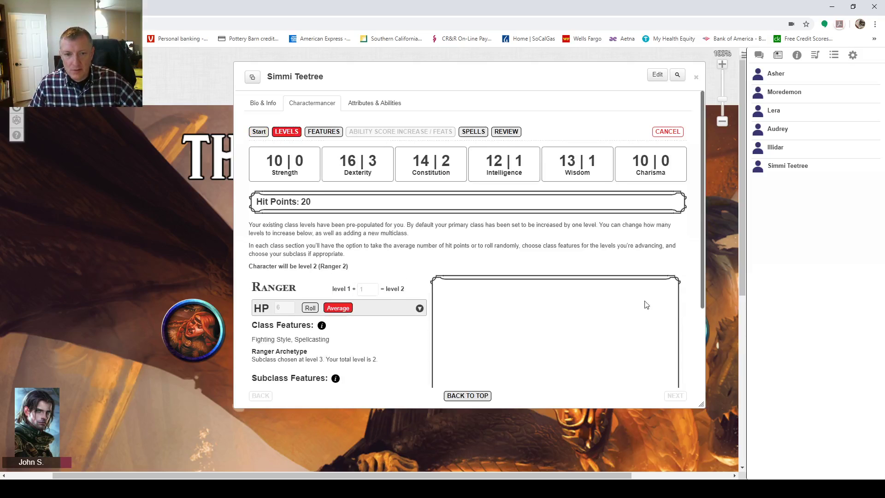
- Increase the Ranger class by 7 levels to reach level 8
scroll(411, 284, "down", 3)
scroll(412, 284, "up", 3)
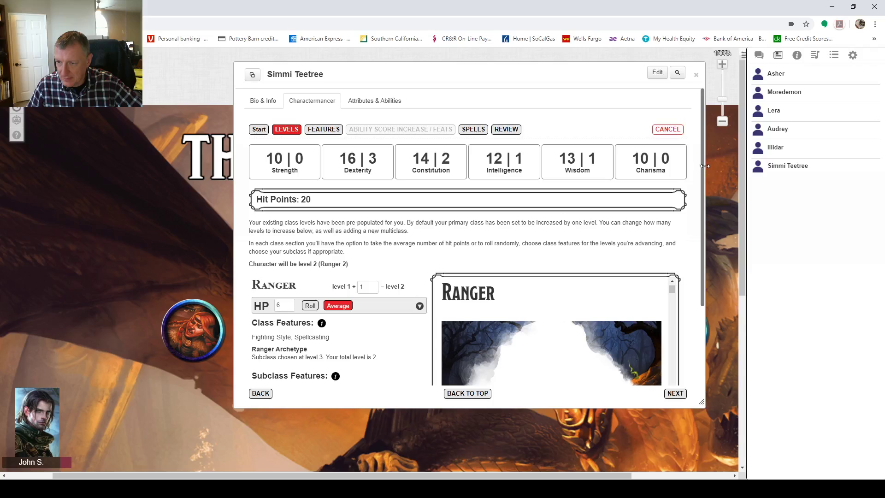
scroll(702, 170, "down", 1)
scroll(702, 179, "down", 1)
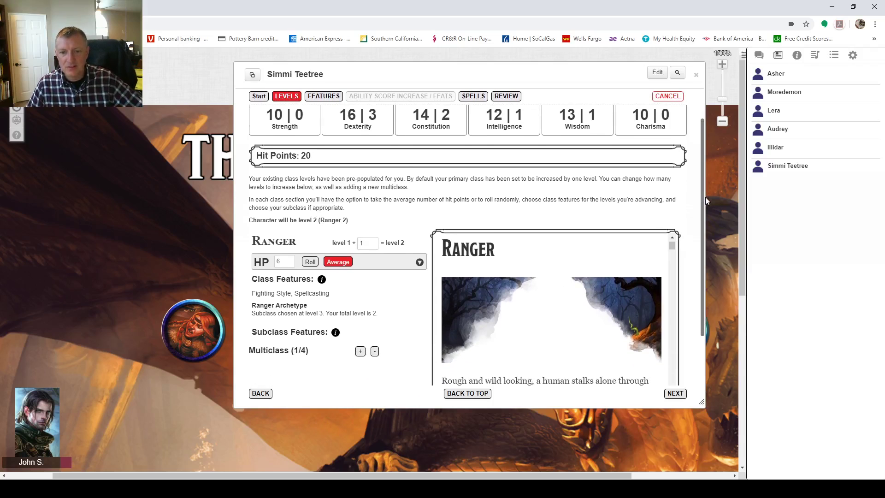
left_click(373, 241)
left_click(373, 241)
left_click(373, 241)
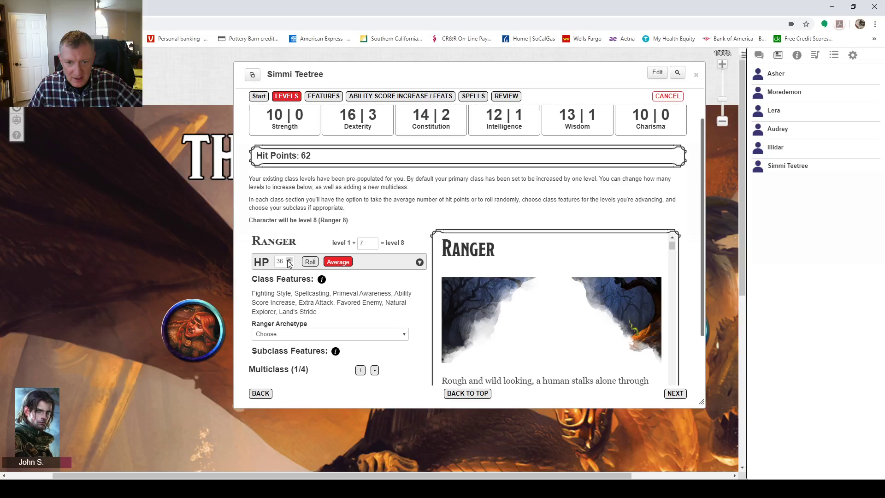
- Roll hit points for the added Ranger levels and override the HP value with 84
left_click(311, 262)
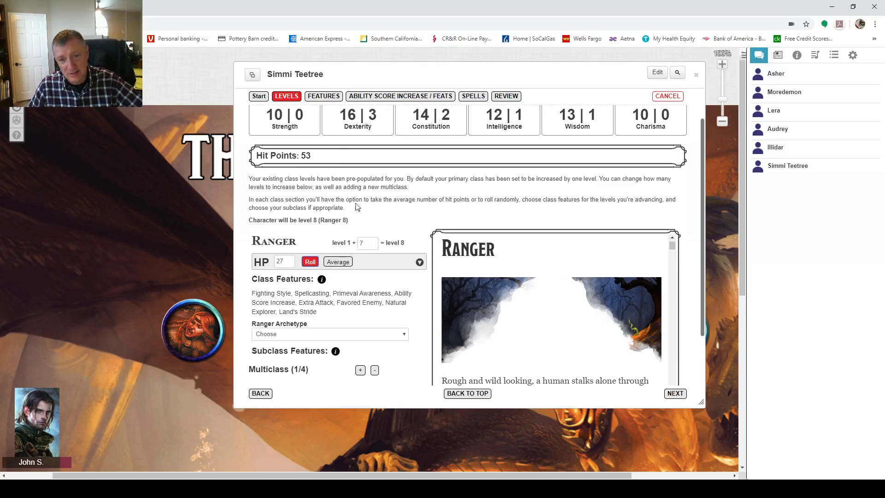
left_click_drag(282, 261, 271, 267)
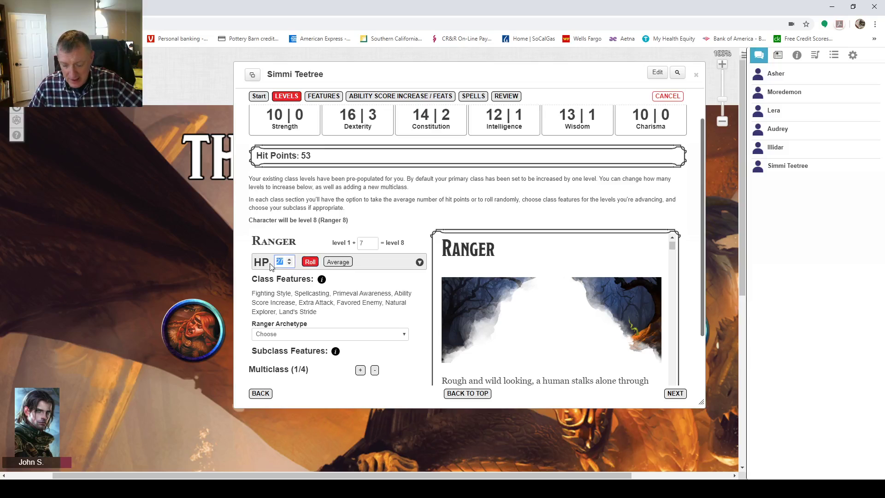
type("84")
key("Return")
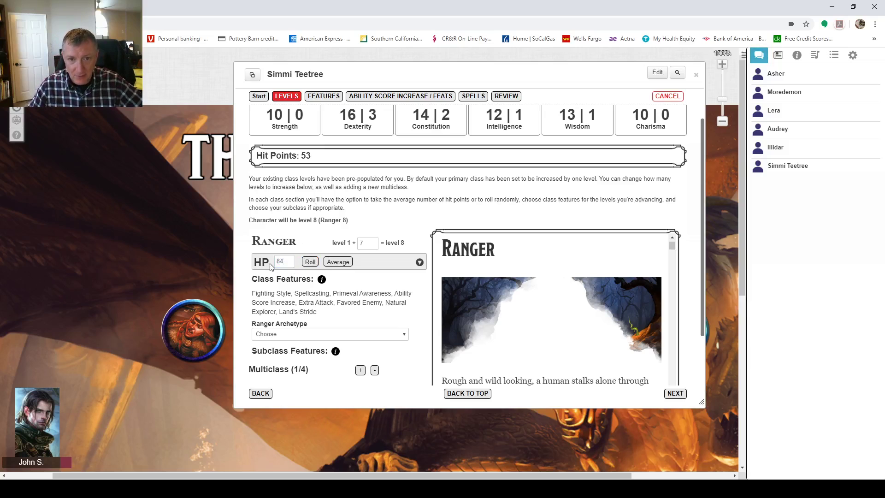
- Switch the Ranger's hit points to the average method and back to a fresh random roll
left_click(420, 263)
left_click(419, 262)
left_click(338, 261)
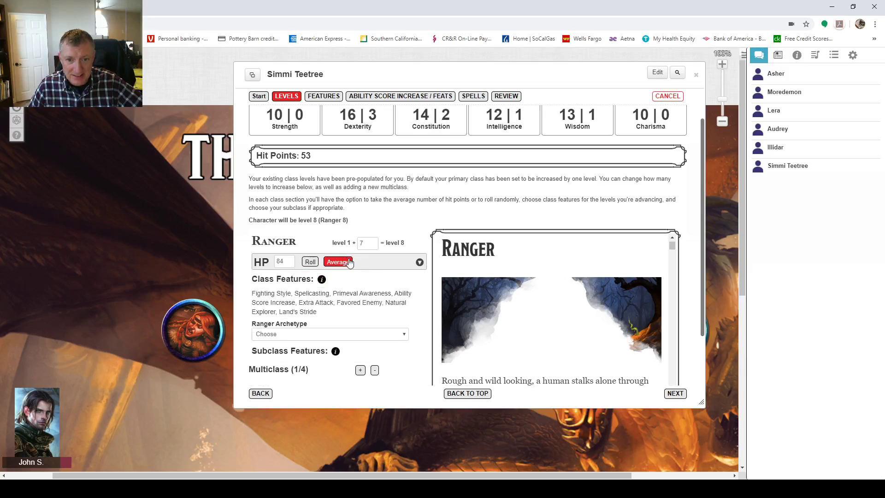
left_click(308, 262)
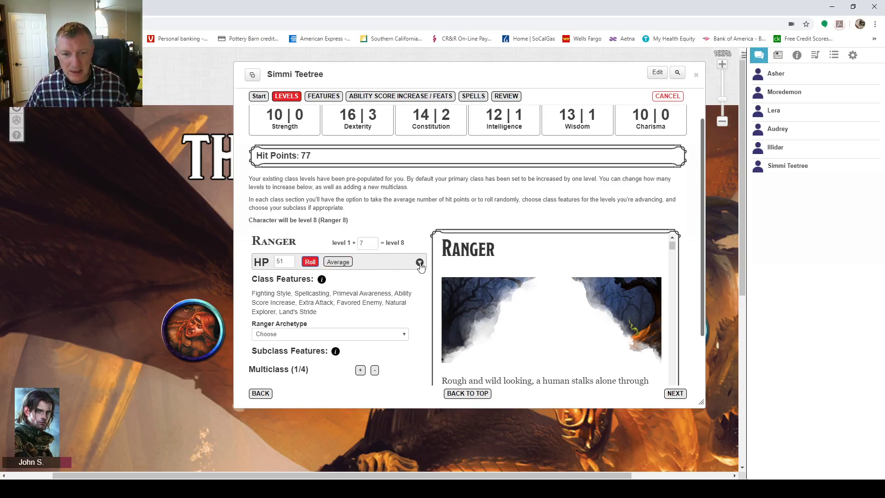
left_click(420, 264)
left_click(420, 264)
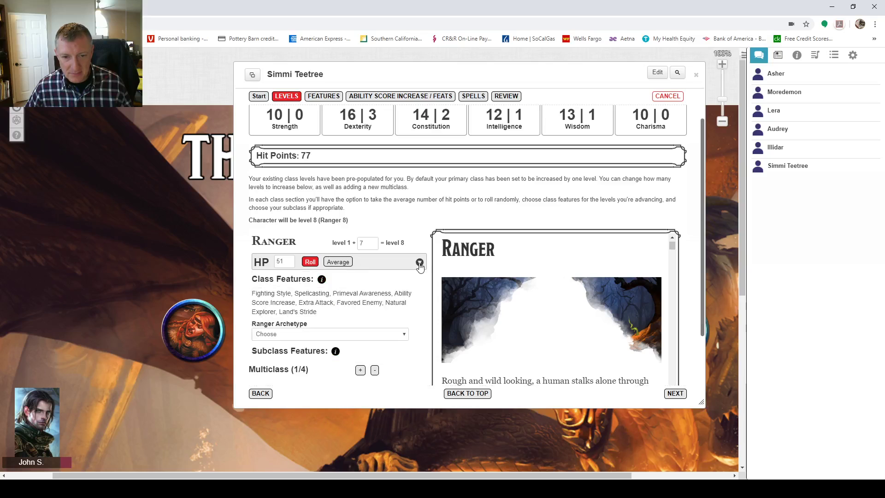
- Choose Hunter (PHB) as the Ranger Archetype and proceed to the features stage
scroll(377, 242, "down", 2)
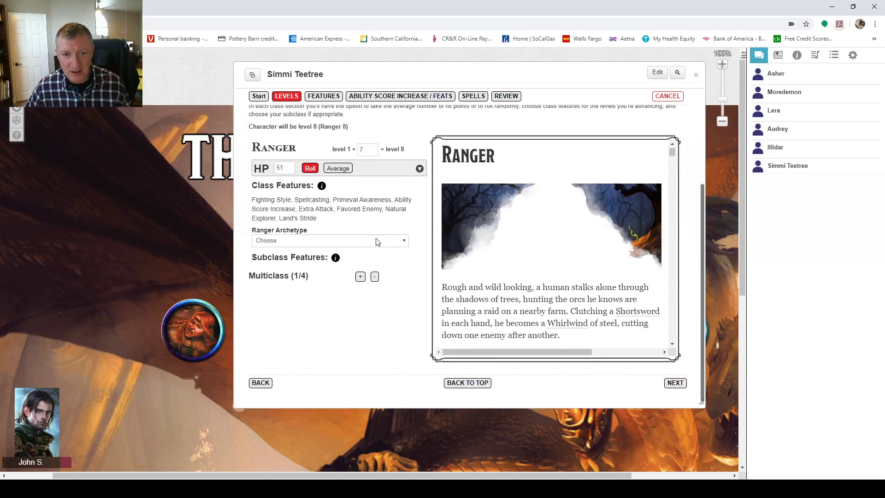
left_click(403, 241)
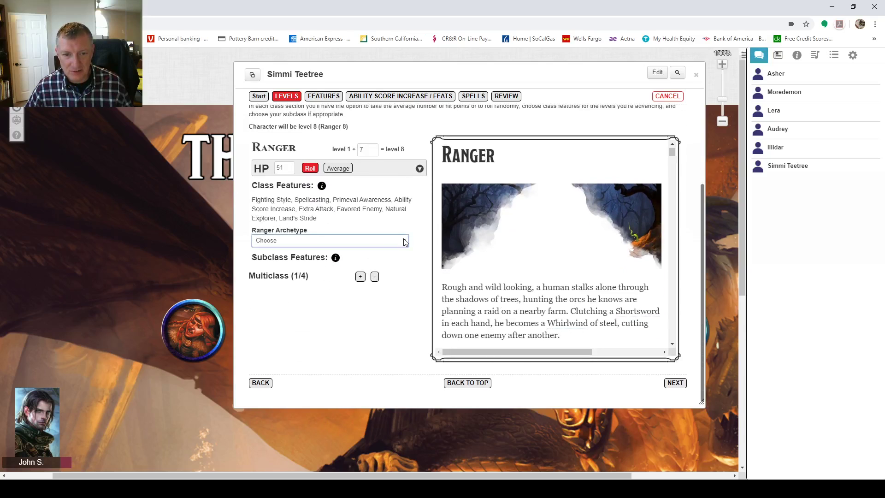
left_click(272, 272)
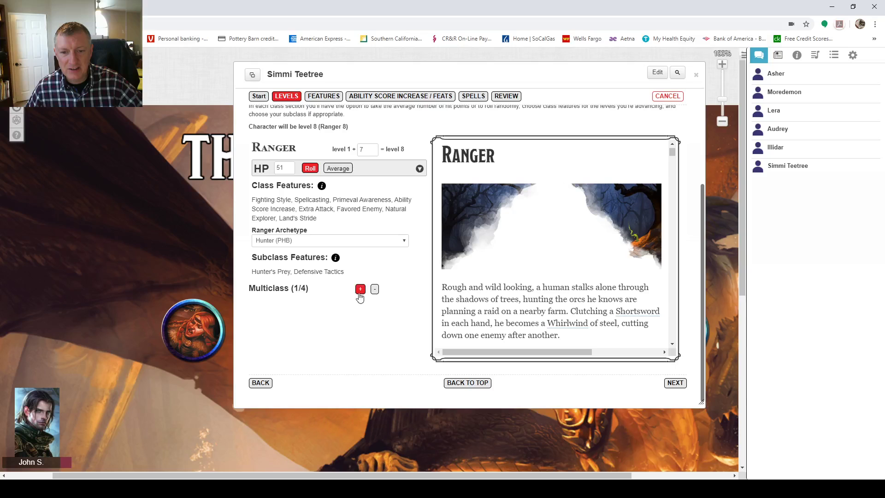
left_click(675, 382)
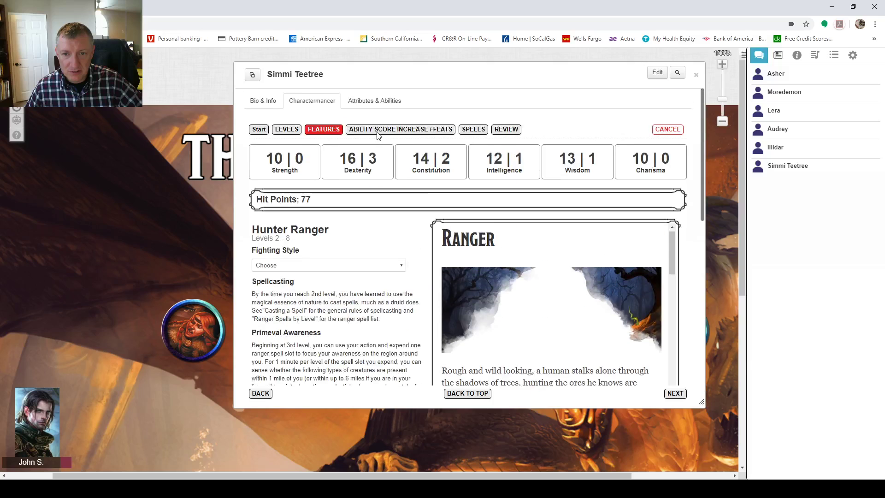
- Set the Fighting Style to Archery and Hunter's Prey to Colossus Slayer
scroll(403, 231, "down", 2)
left_click(402, 176)
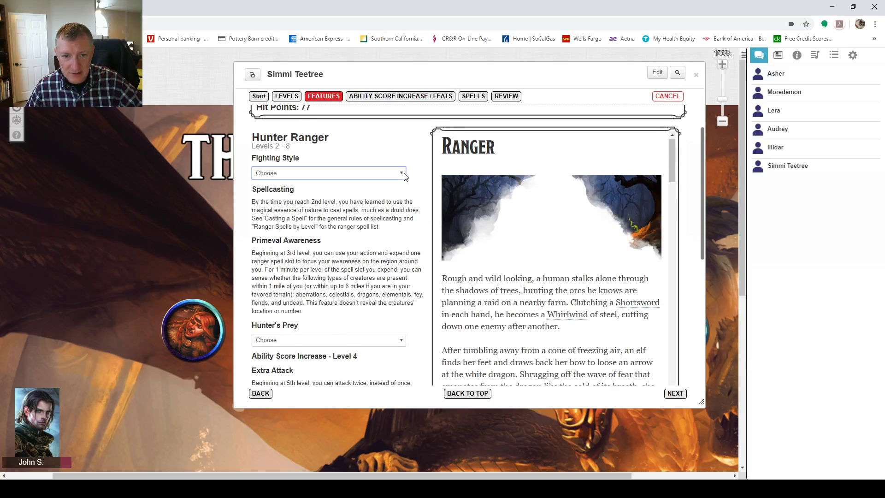
left_click(349, 193)
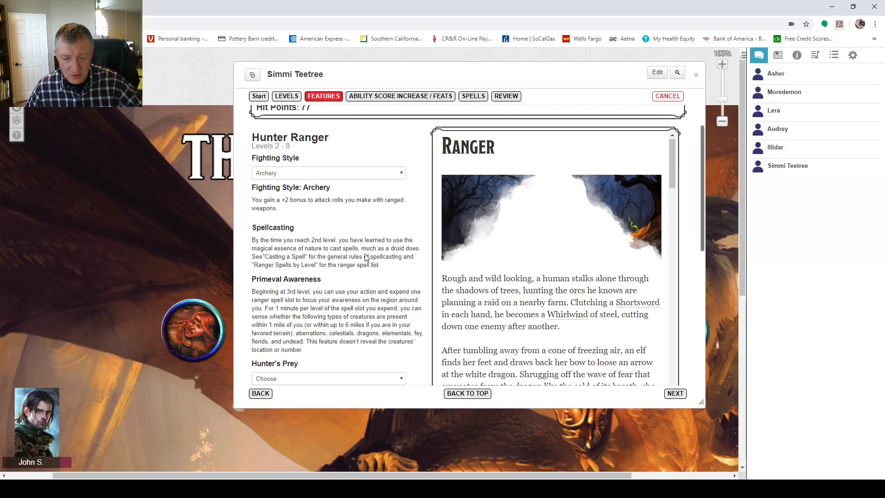
scroll(366, 255, "down", 2)
left_click(402, 286)
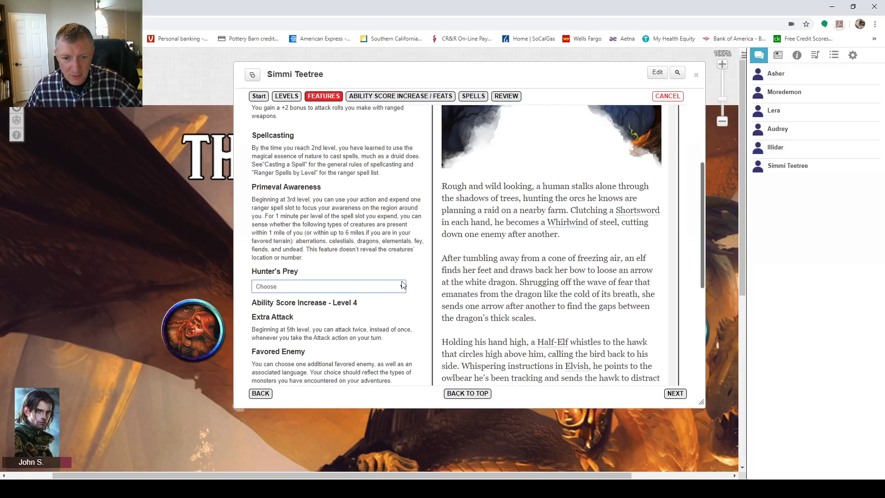
left_click(330, 307)
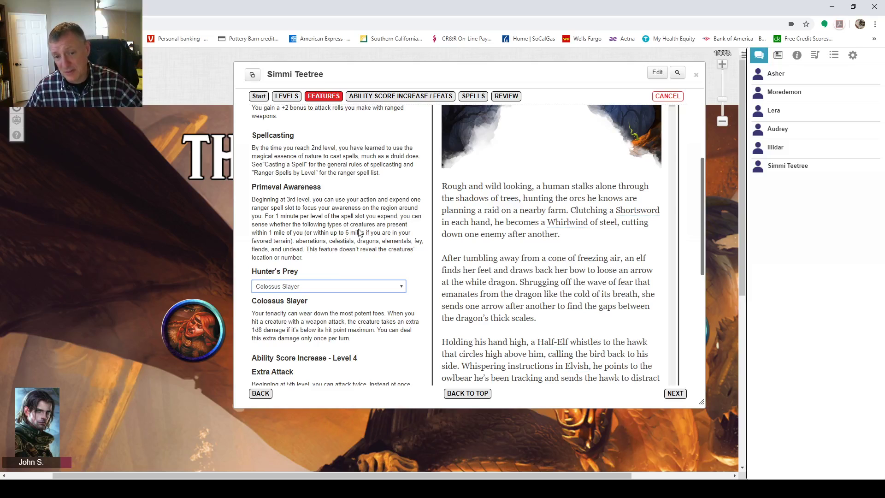
- Set the additional Favored Enemy to Dragons and its Favored Enemy Language to Draconic (PHB)
scroll(359, 233, "down", 6)
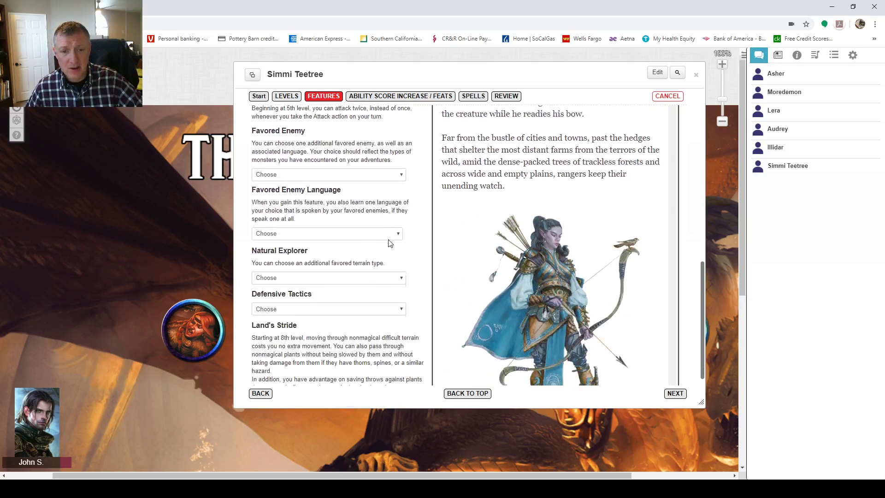
left_click(401, 175)
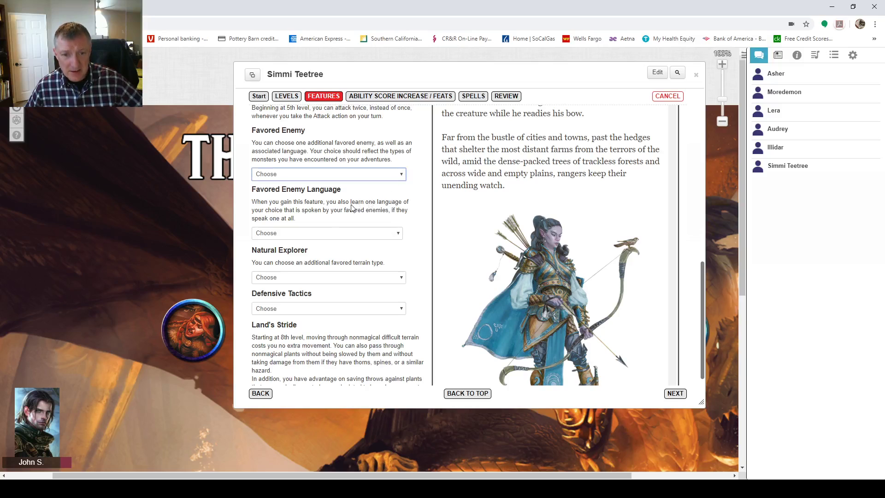
left_click(304, 234)
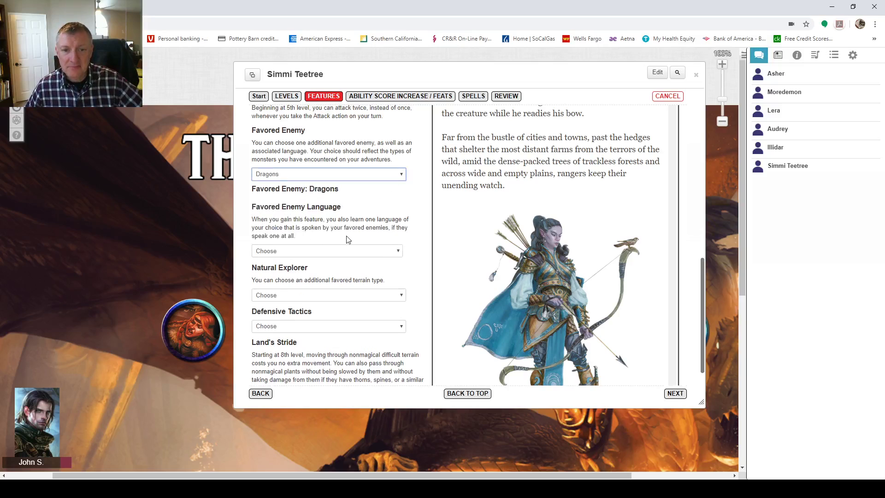
left_click(397, 251)
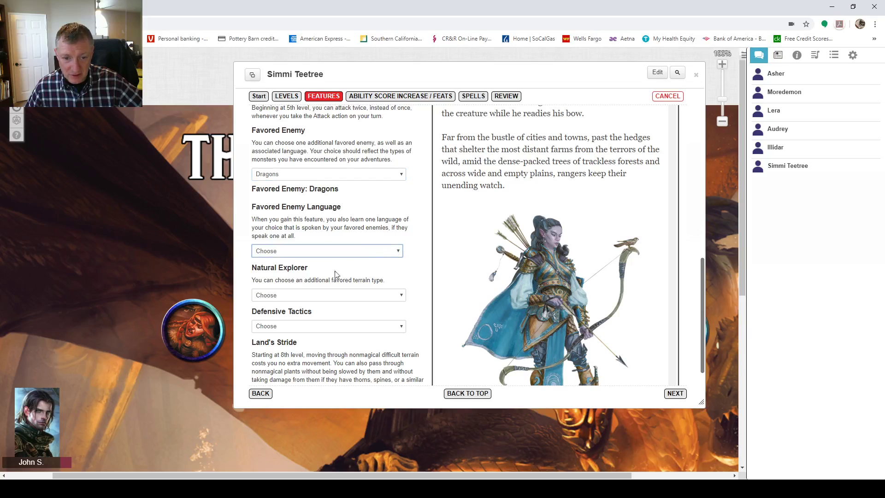
left_click(321, 301)
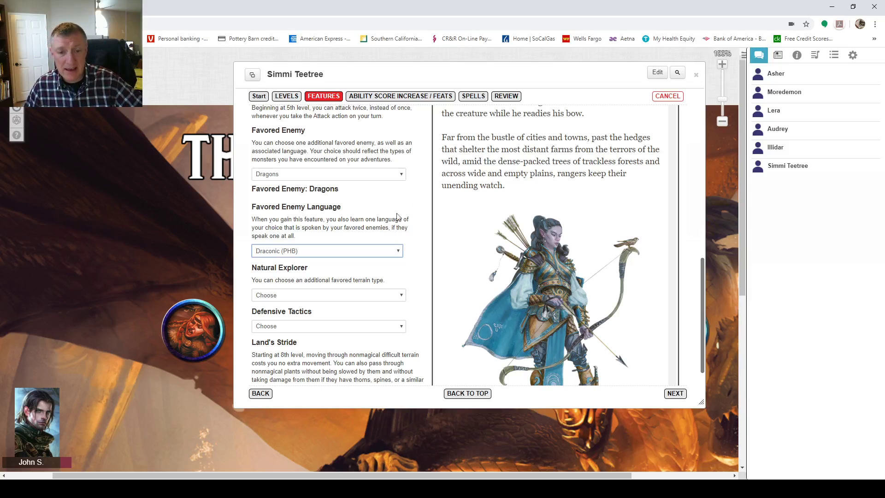
- Set the Natural Explorer terrain to Mountain and the Defensive Tactics to Escape the Horde
left_click(401, 296)
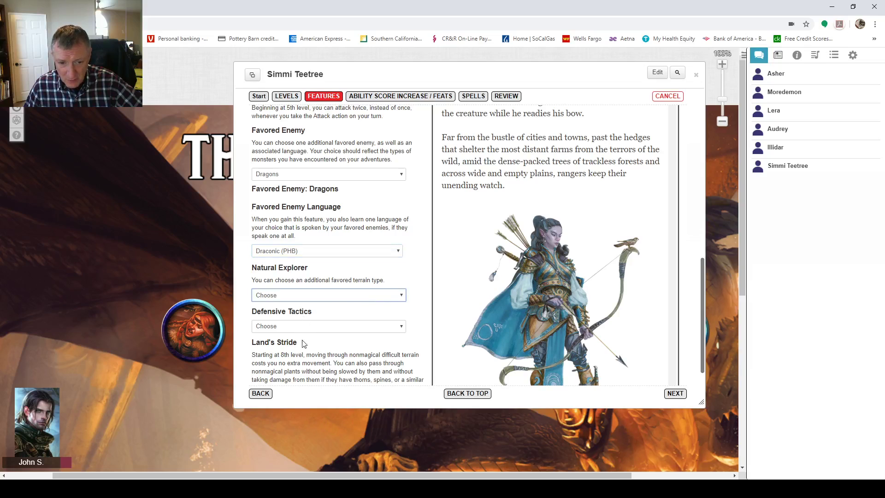
left_click(305, 353)
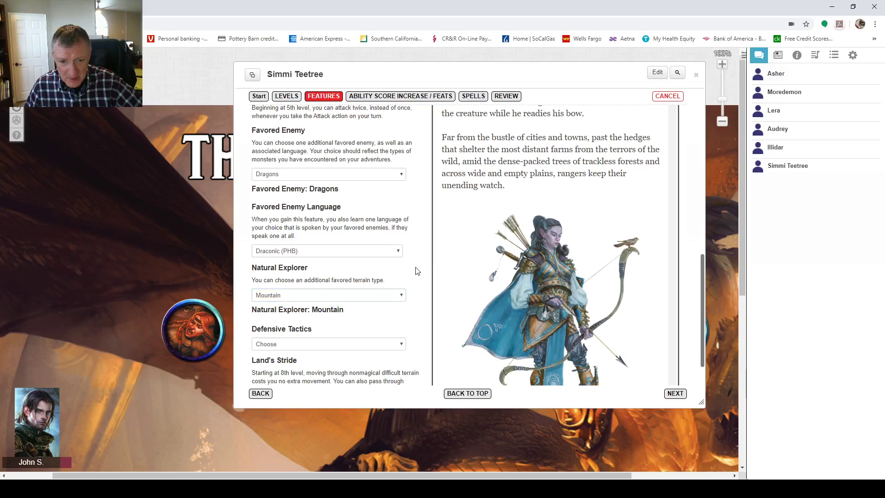
scroll(417, 271, "down", 2)
left_click(399, 253)
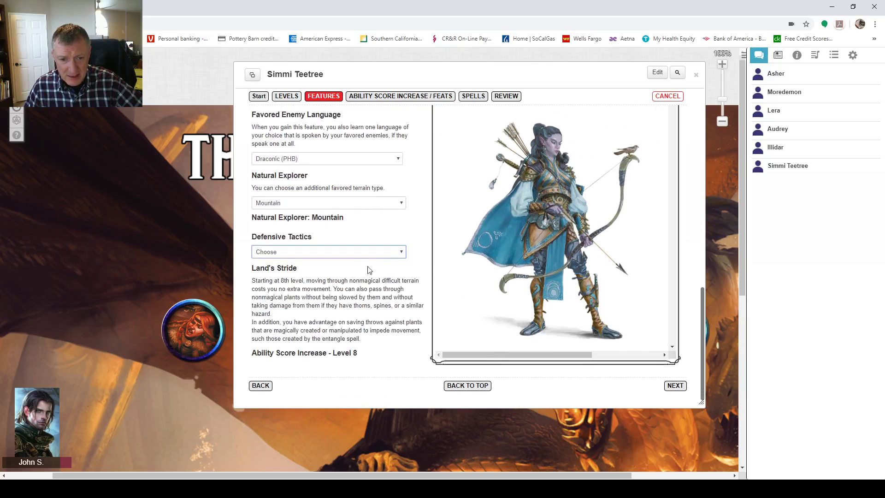
left_click(313, 274)
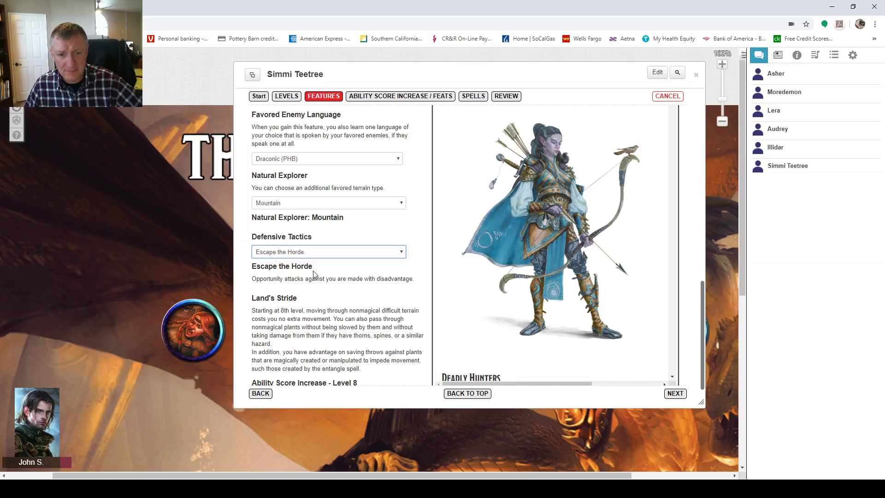
scroll(360, 313, "down", 1)
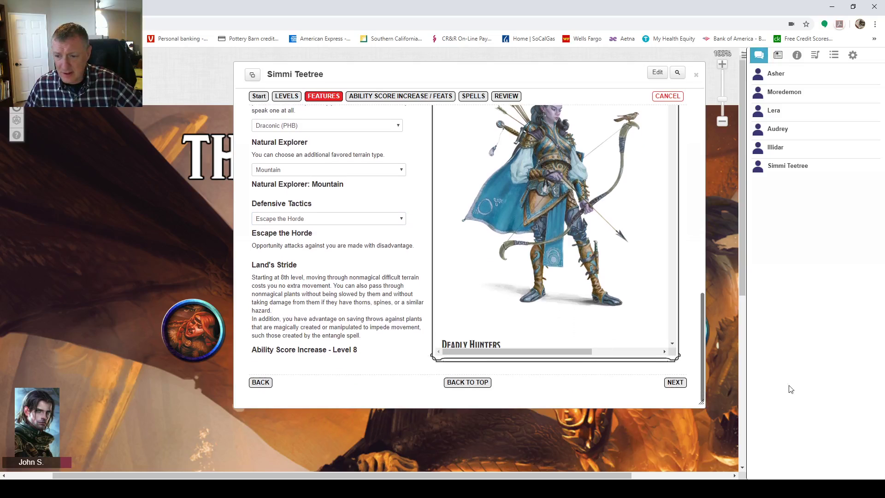
- Increase Dexterity by 2 for the Ranger level 4 ability score increase and proceed to the spells stage
left_click(676, 383)
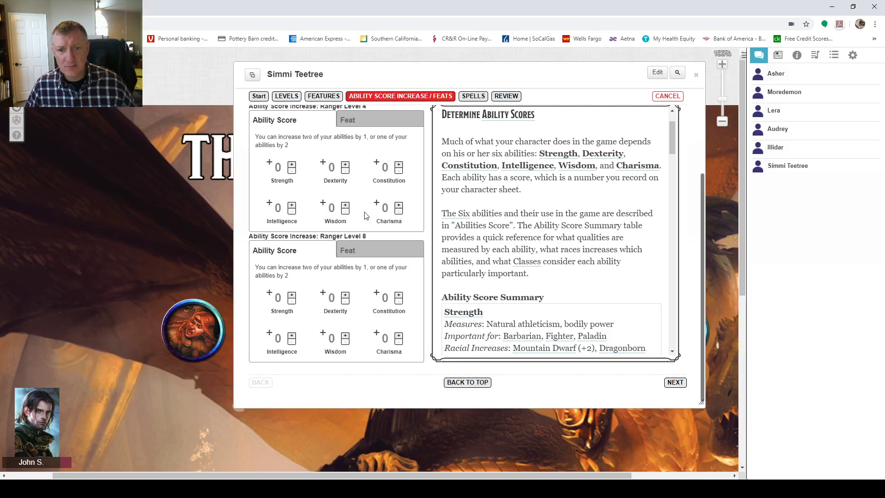
scroll(365, 215, "up", 3)
left_click(345, 282)
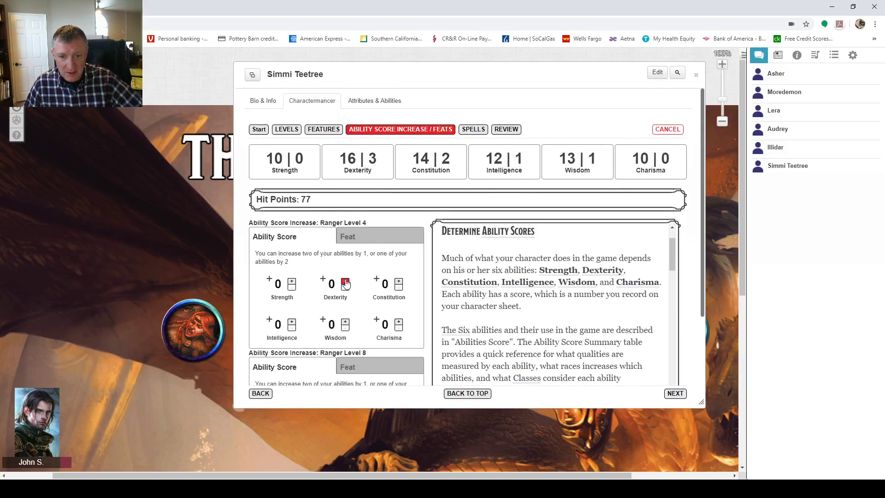
left_click(346, 281)
scroll(431, 247, "down", 2)
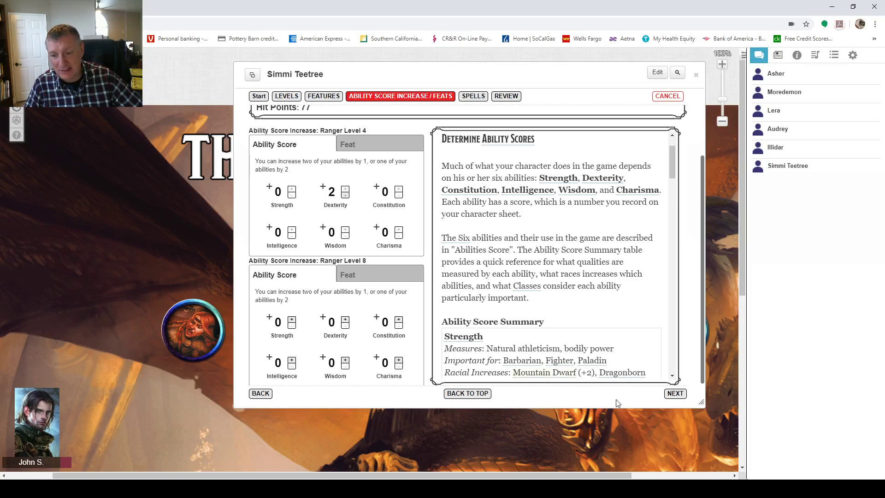
left_click(676, 393)
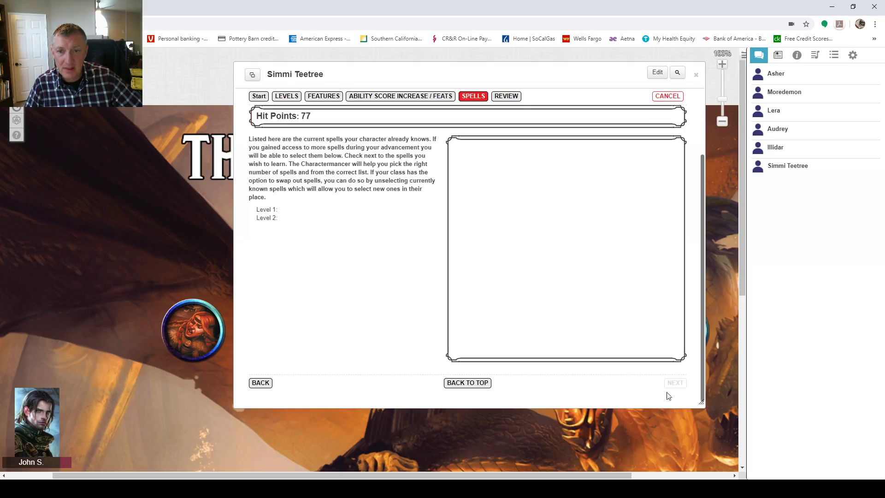
- Select the level 1 spells Animal Friendship, Ensnaring Strike, Hail of Thorns and Hunter's Mark, plus the level 2 spell Pass without Trace
scroll(387, 270, "down", 2)
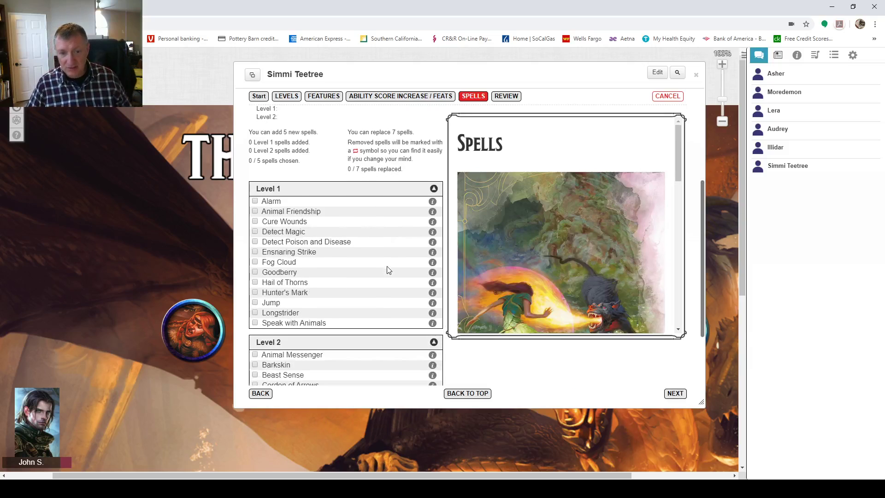
left_click(256, 215)
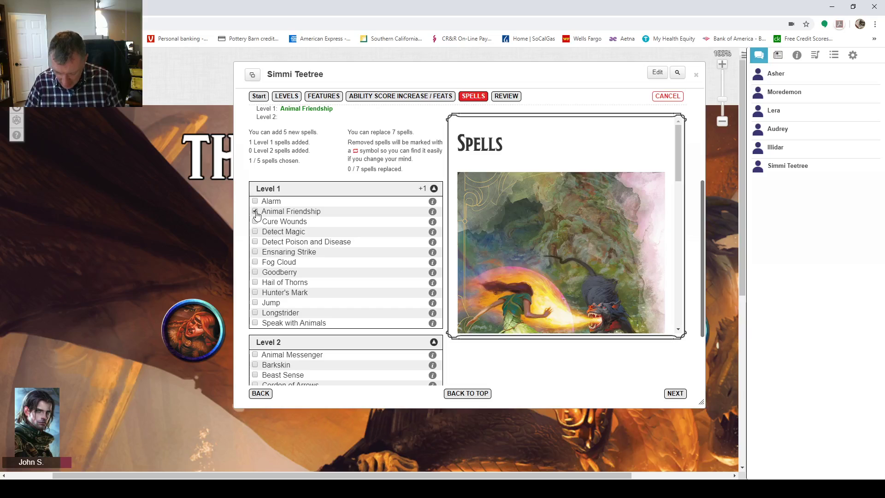
left_click(256, 253)
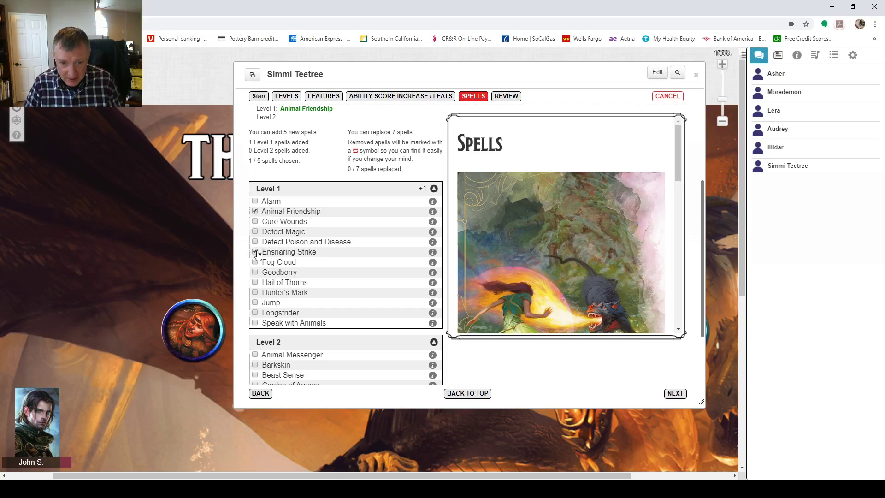
left_click(255, 282)
left_click(255, 293)
scroll(251, 282, "down", 3)
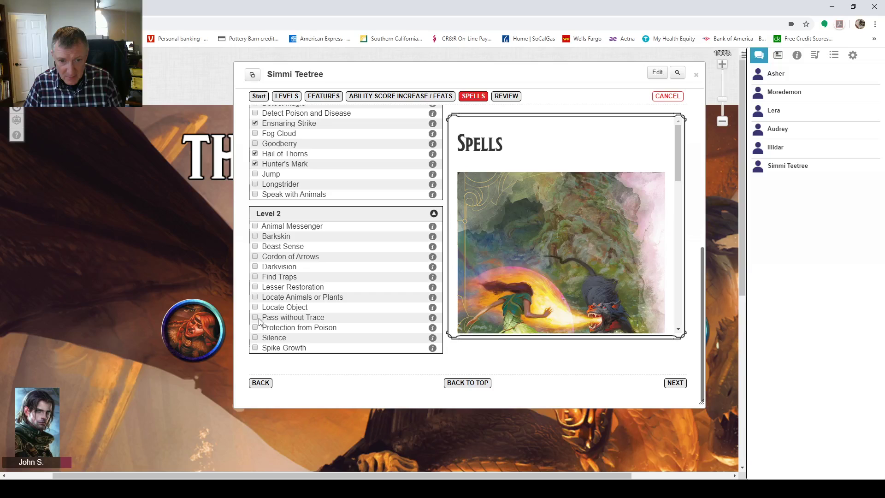
left_click(255, 318)
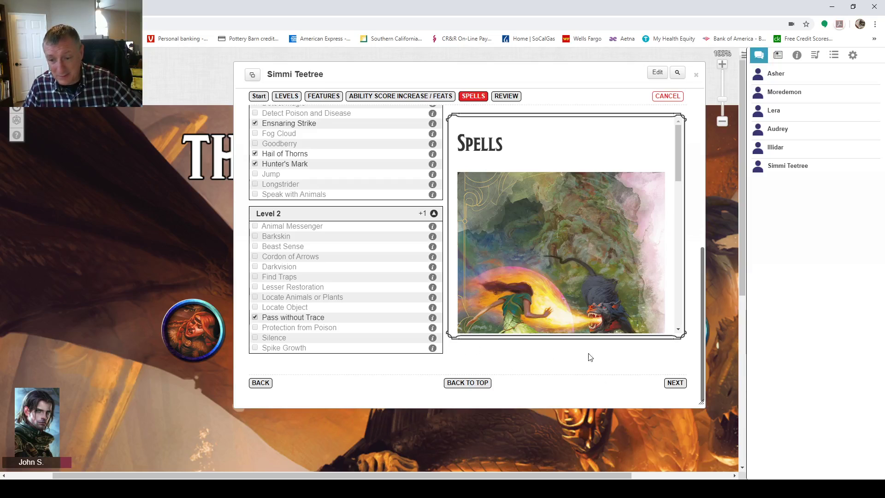
- Proceed to the review, apply the level-up changes and enlarge the character sheet window
left_click(675, 383)
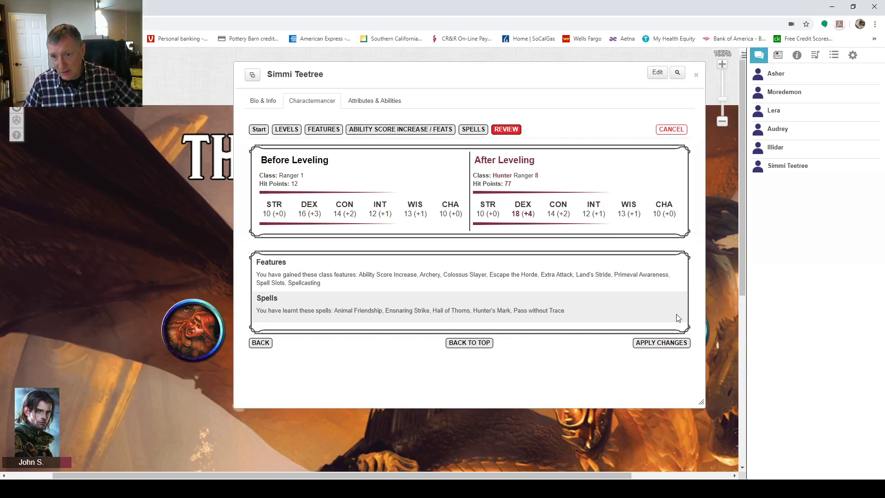
left_click(667, 345)
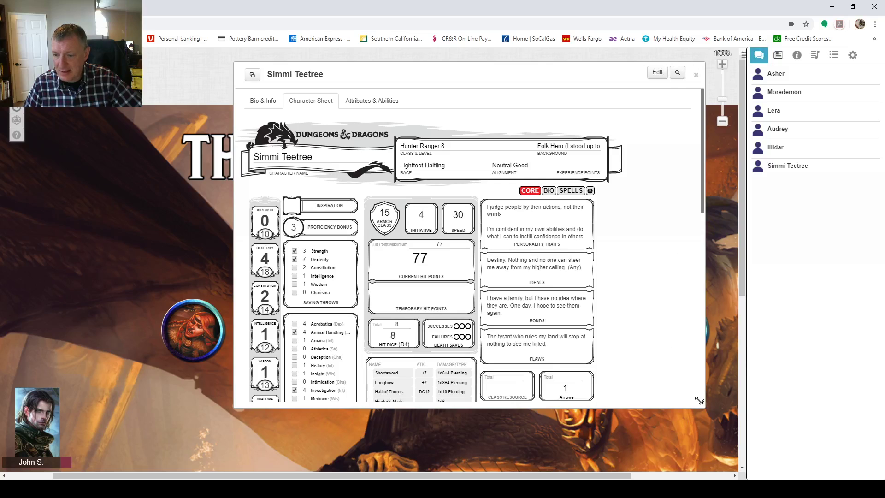
left_click_drag(702, 402, 716, 474)
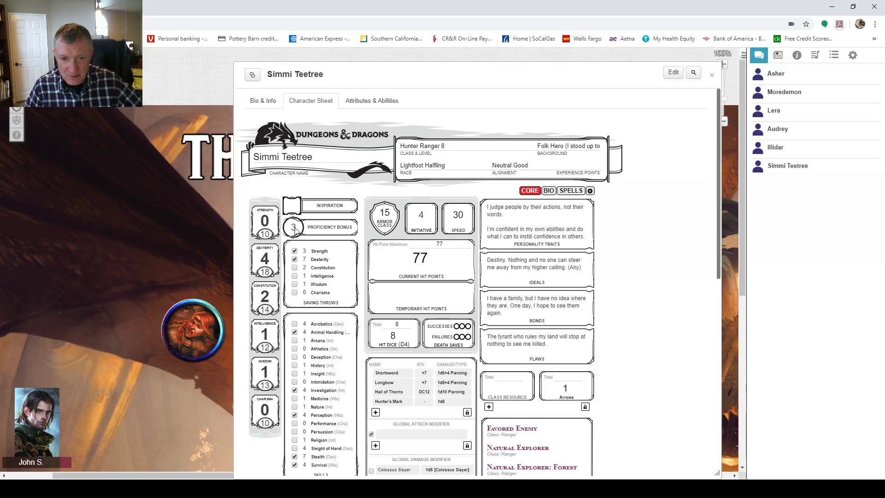
- Set the character's current hit points to 96, temporary hit points to 0 and hit point maximum to 96
double_click(423, 258)
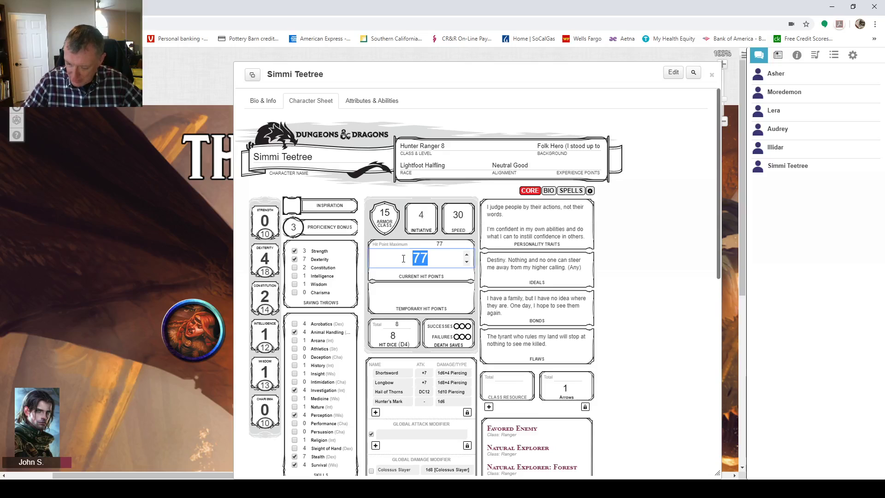
type("96")
left_click(467, 296)
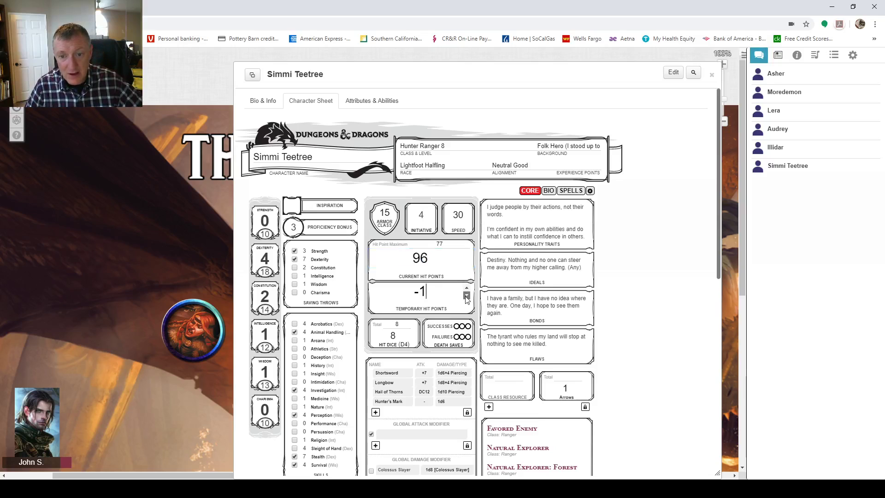
left_click(467, 288)
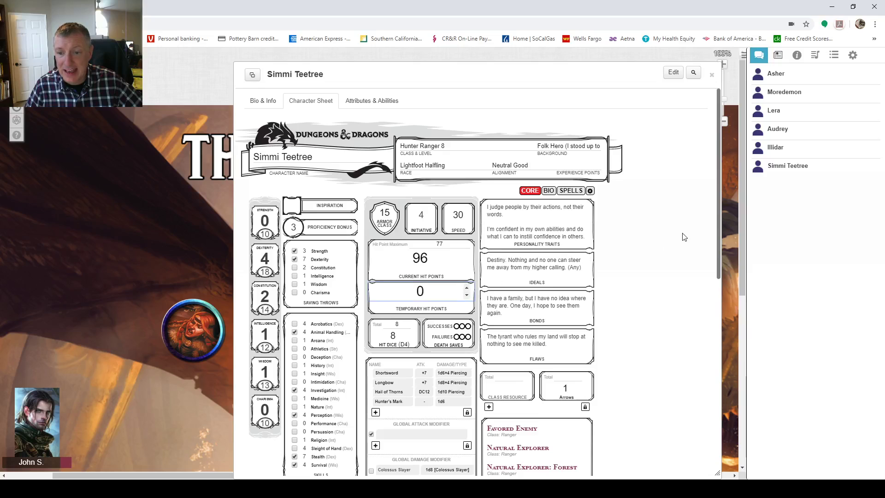
double_click(432, 243)
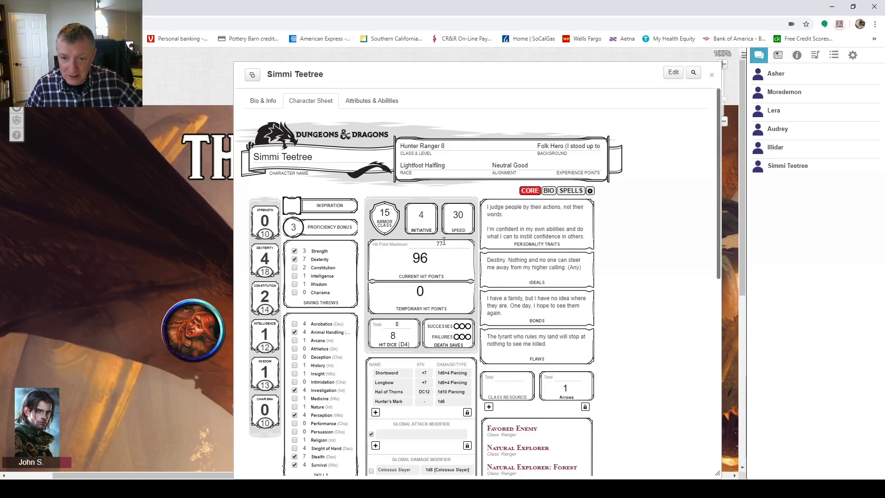
type("96")
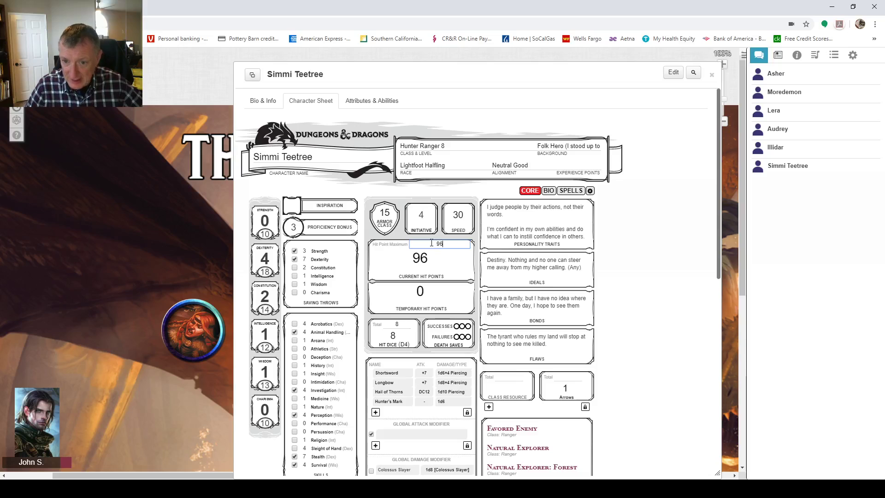
left_click(665, 253)
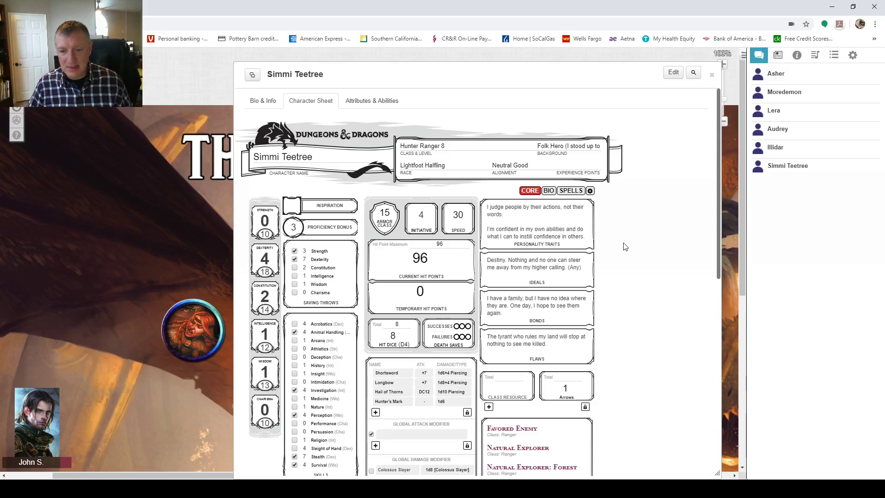
- Examine the attacks, proficiencies, equipment and class features on the character sheet, and reposition its window
scroll(625, 247, "down", 2)
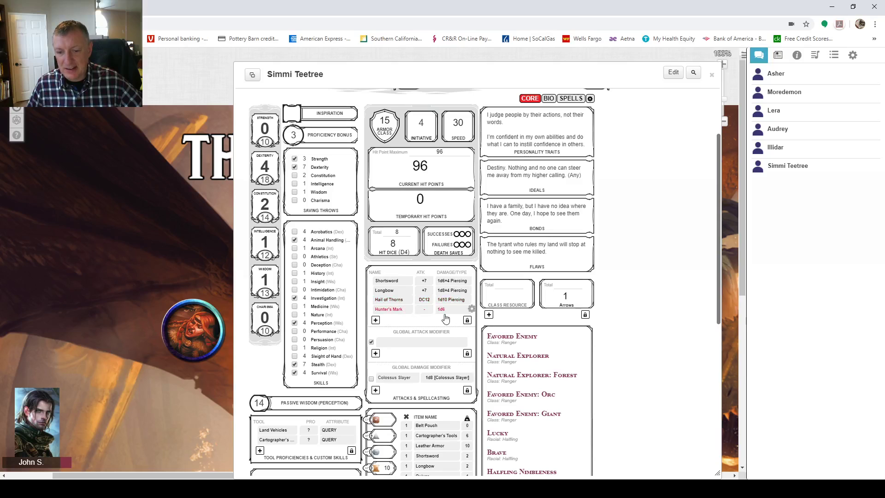
left_click_drag(718, 198, 720, 305)
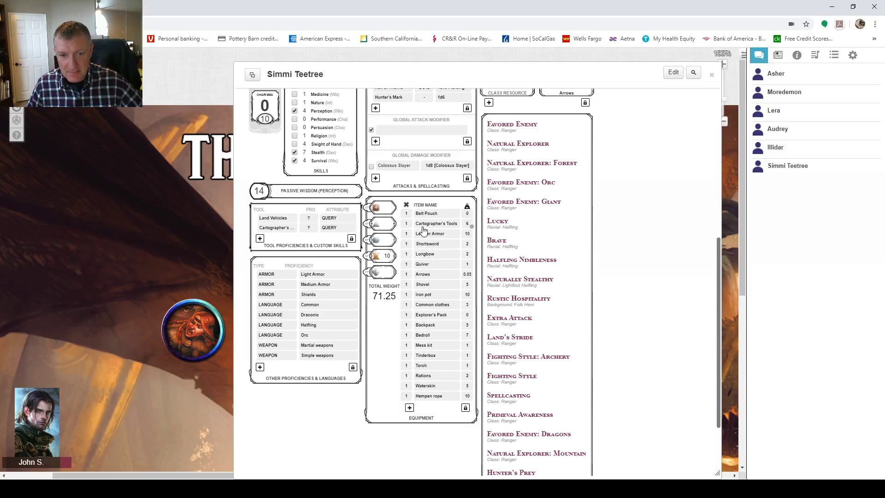
left_click_drag(721, 270, 726, 150)
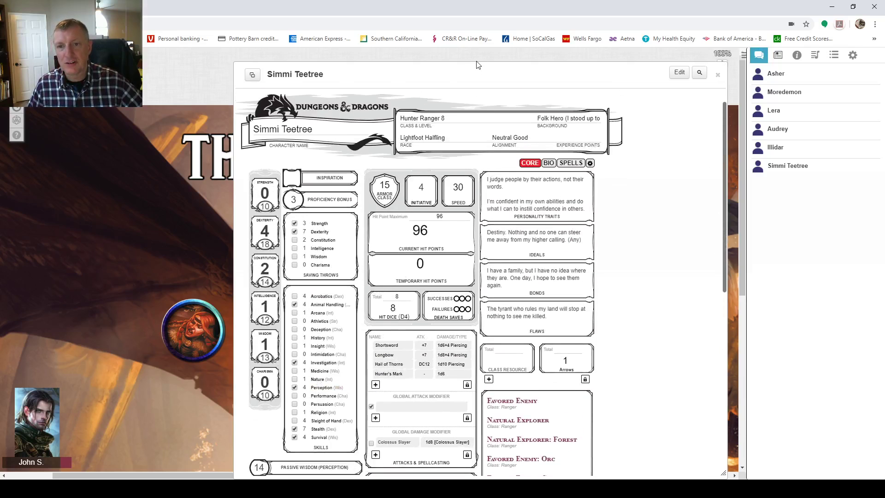
left_click_drag(452, 66, 429, 52)
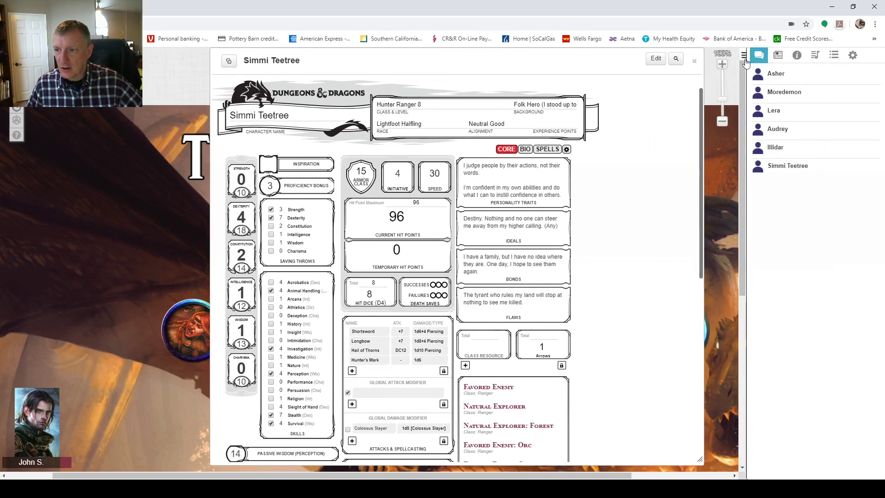
- Show the chat log, roll a Shortsword attack from the sheet and inspect how the first result was calculated
left_click(760, 56)
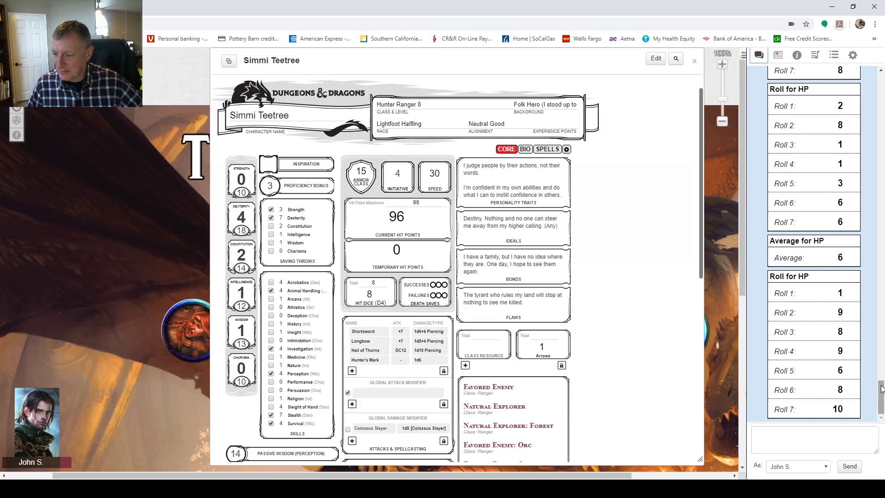
left_click_drag(882, 391, 882, 390)
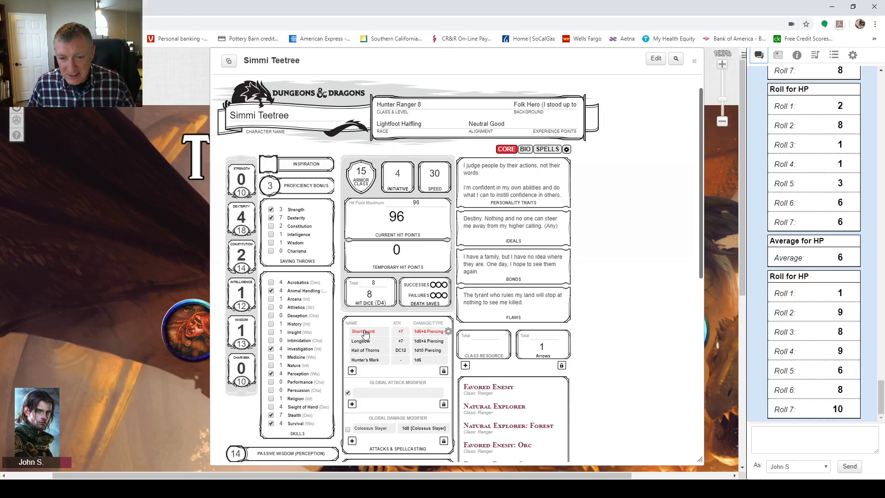
left_click(364, 331)
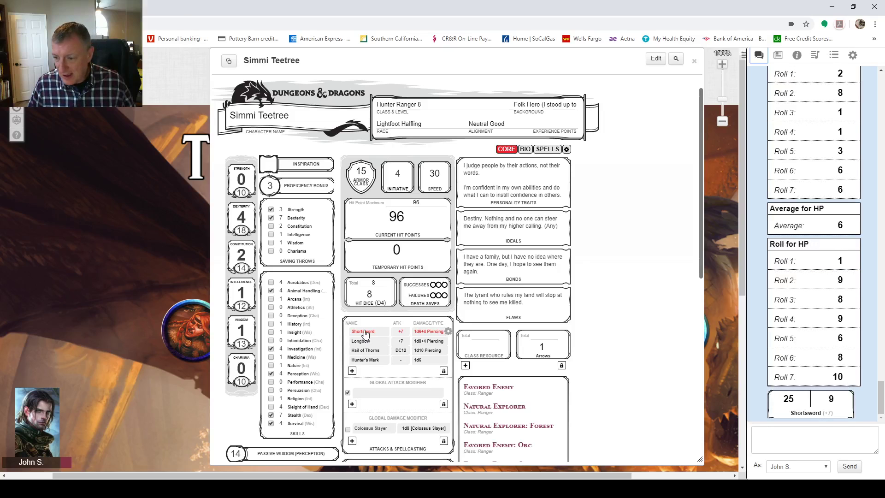
mouse_move(794, 400)
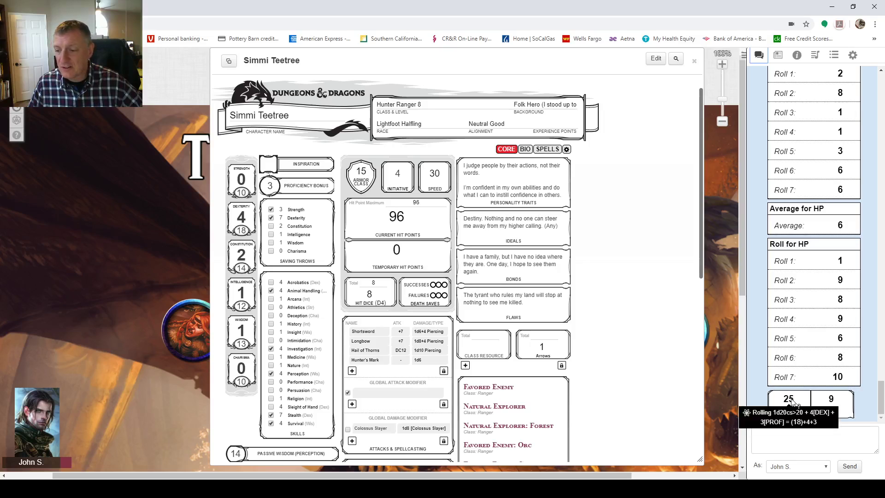
- Set Roll Queries to Advantage Toggle in the sheet settings and return to the core page
left_click(567, 149)
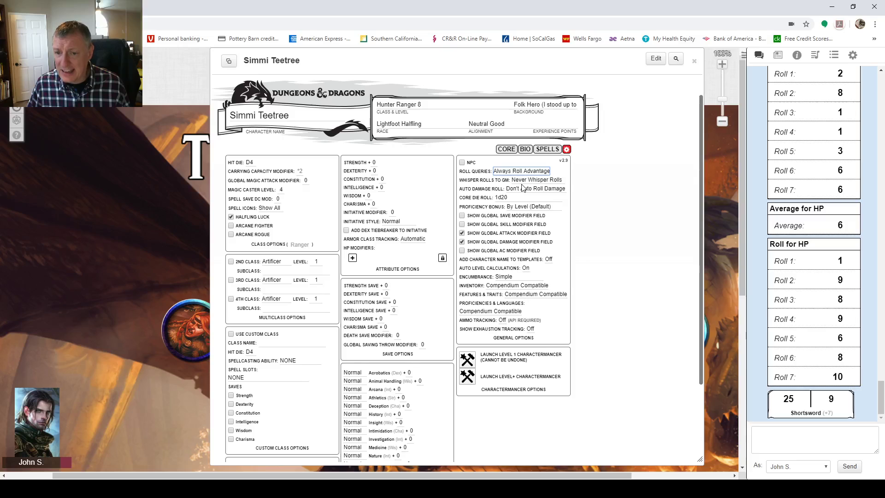
key("Down")
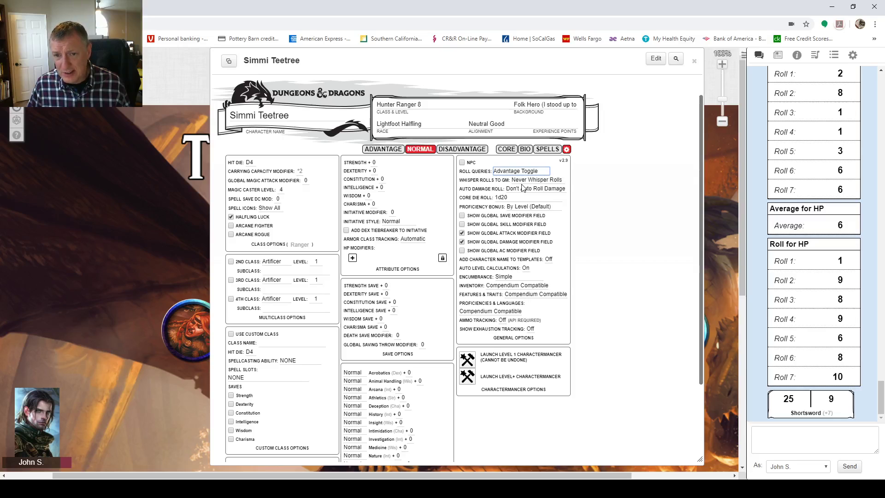
left_click(510, 149)
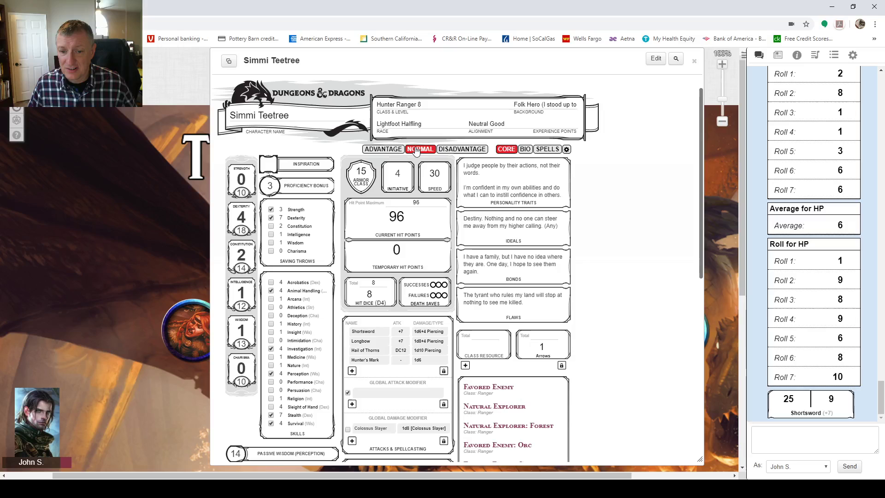
- Roll Shortsword attacks in Normal, Advantage and Disadvantage modes
left_click(364, 332)
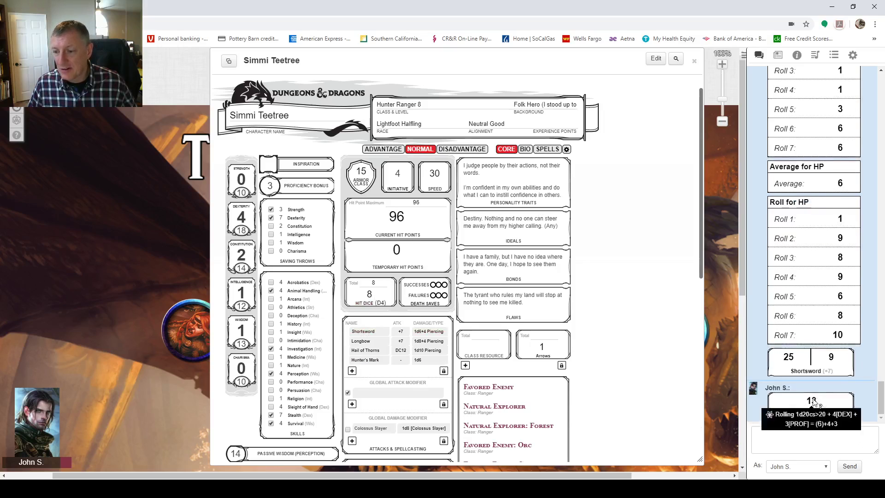
left_click(383, 149)
left_click(364, 332)
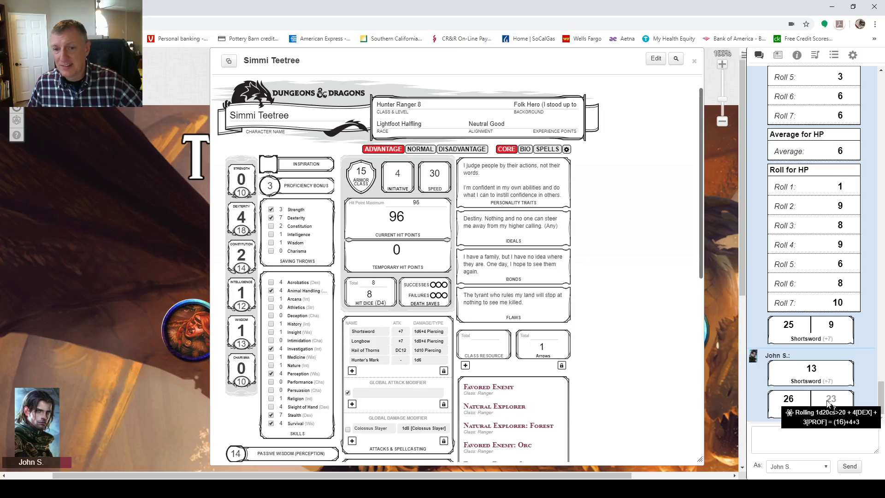
left_click(463, 150)
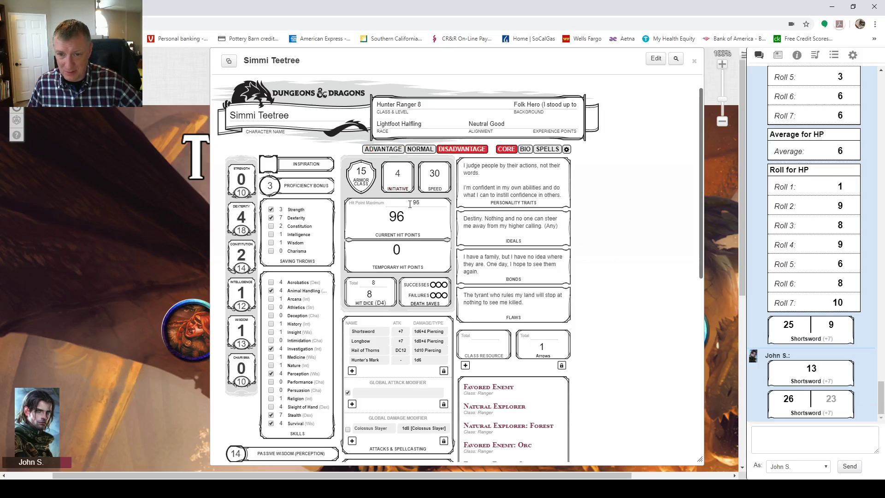
left_click(363, 332)
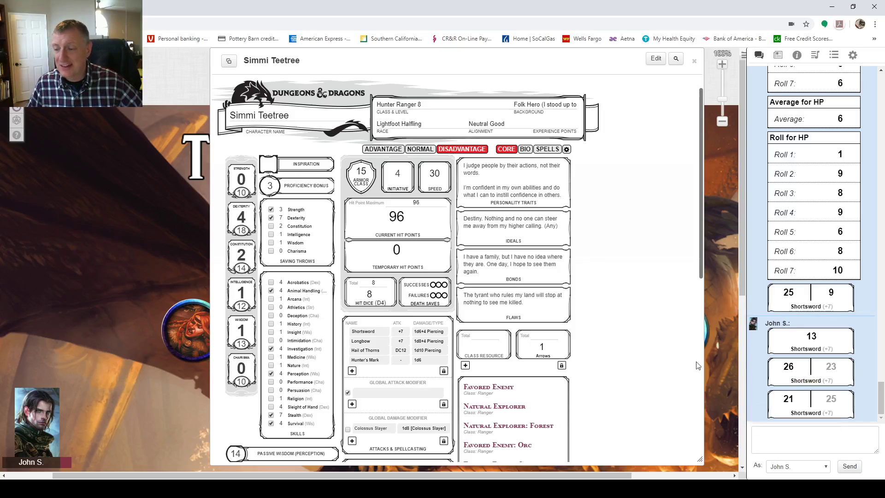
- Return the roll mode to Normal and roll damage from the Shortsword attack made with advantage in the chat log
left_click(423, 150)
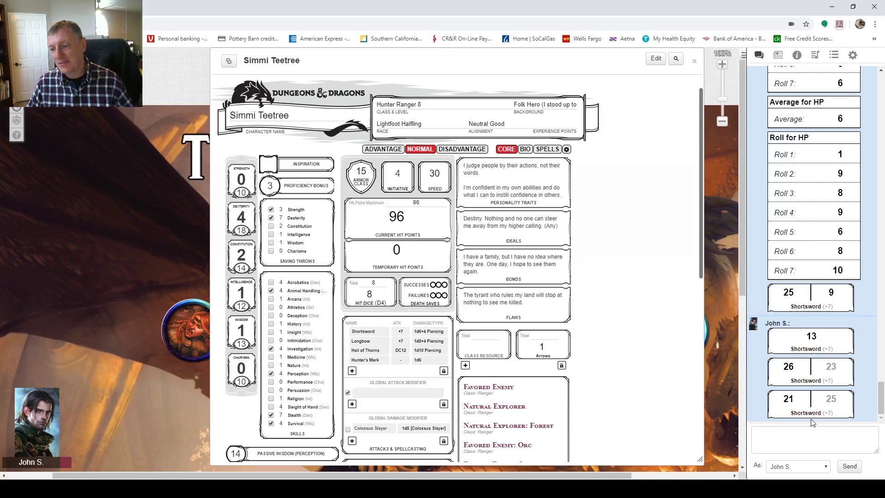
left_click(810, 381)
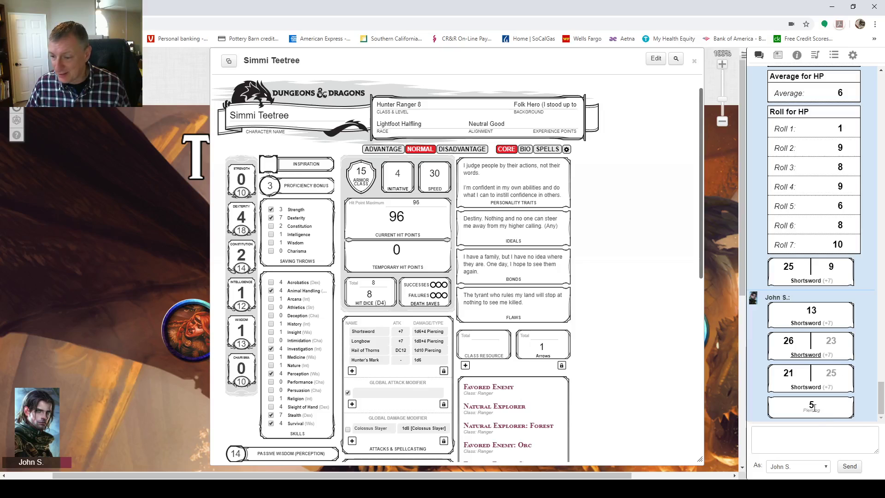
- Enable the Colossus Slayer global damage modifier, roll Shortsword damage from the chat log and inspect the results
mouse_move(813, 409)
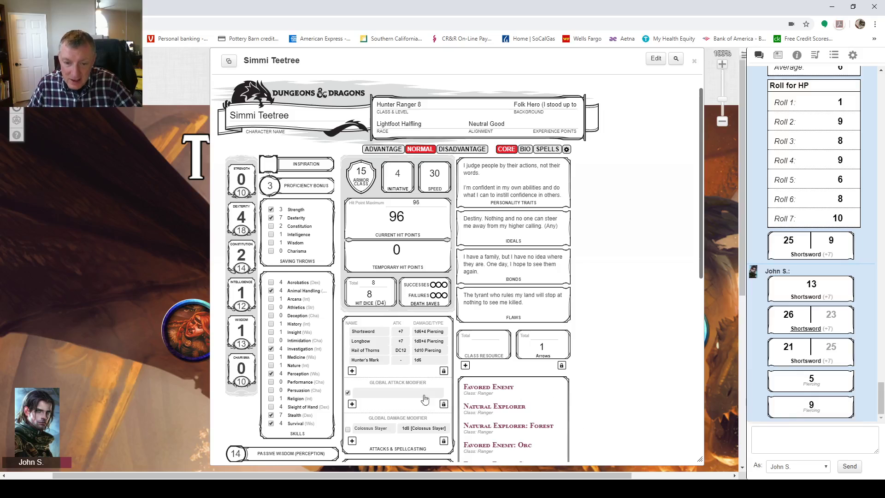
scroll(447, 392, "down", 4)
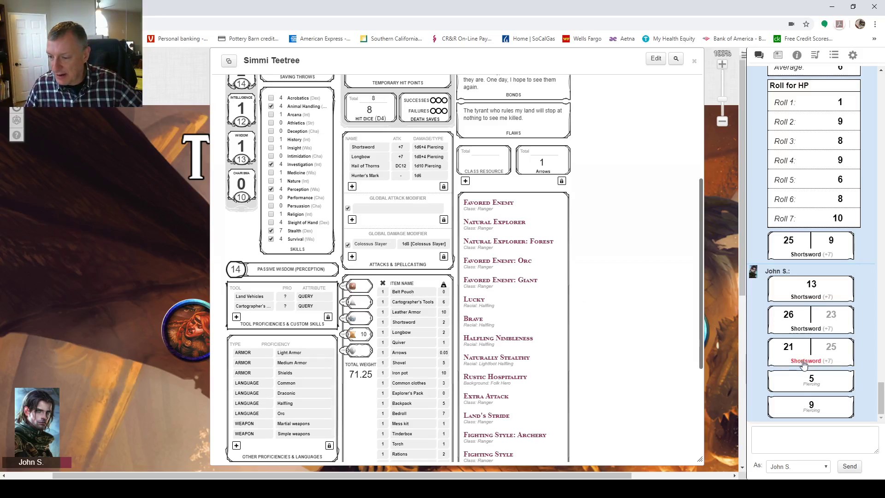
left_click(805, 329)
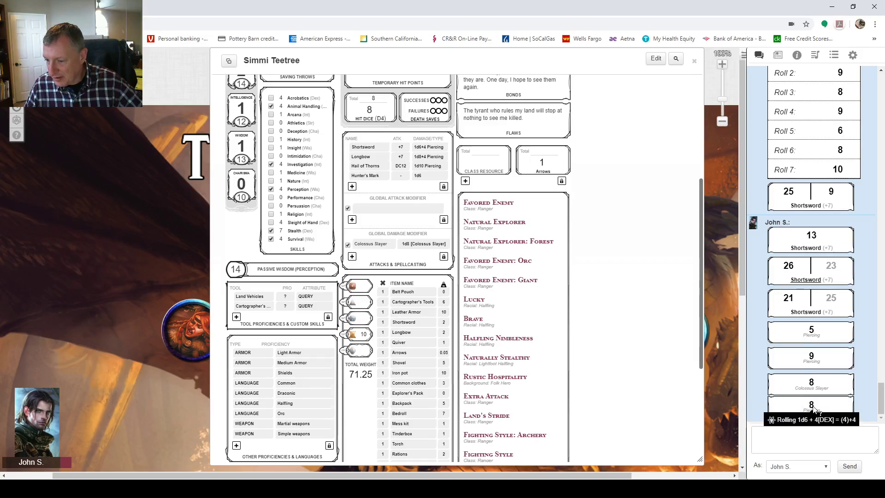
mouse_move(813, 382)
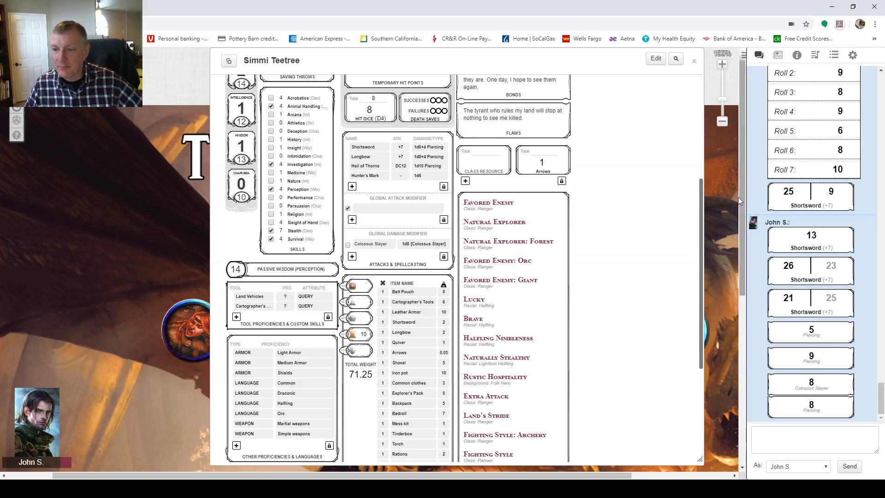
- Open the advanced Dice Roller and make a basic d8 roll and a basic d12 roll
mouse_move(16, 127)
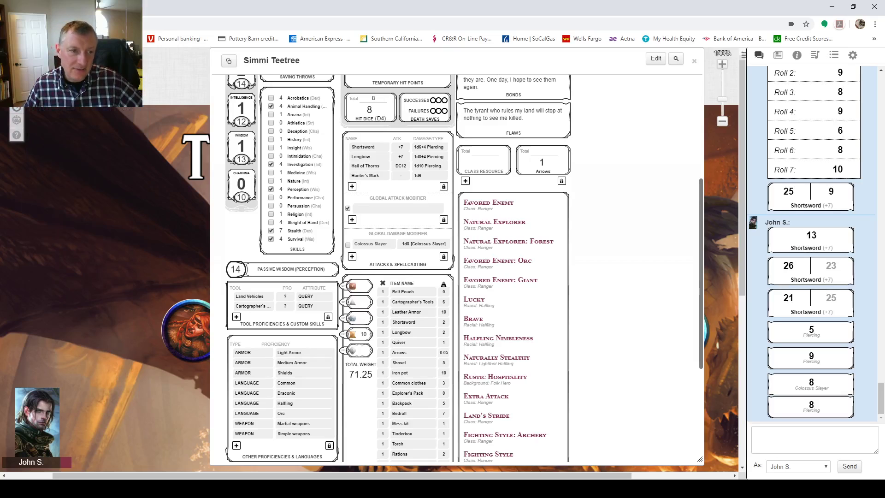
left_click(15, 127)
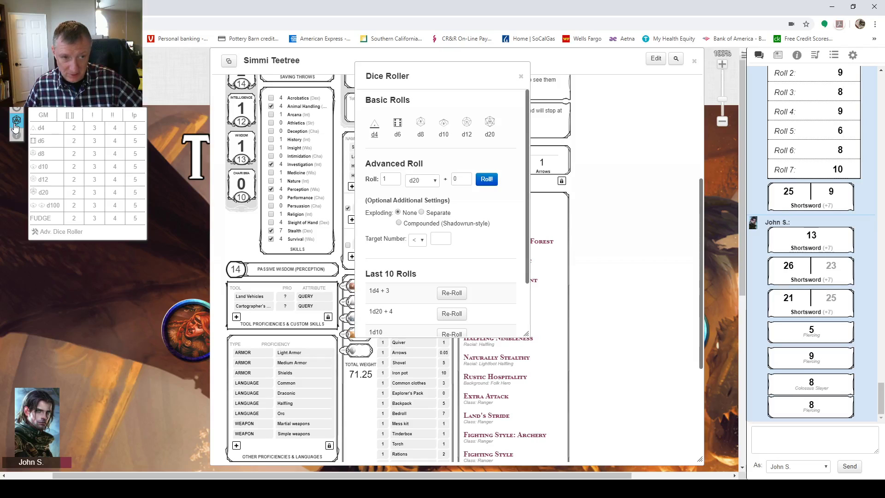
left_click(421, 124)
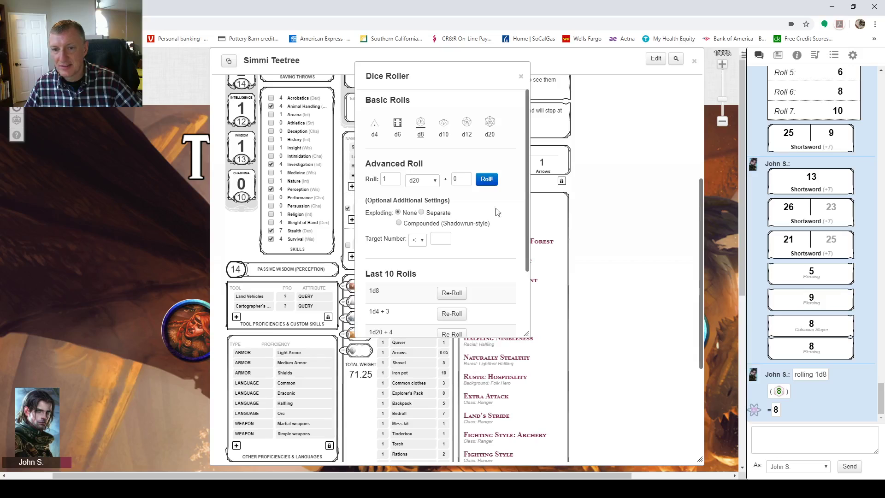
left_click(467, 122)
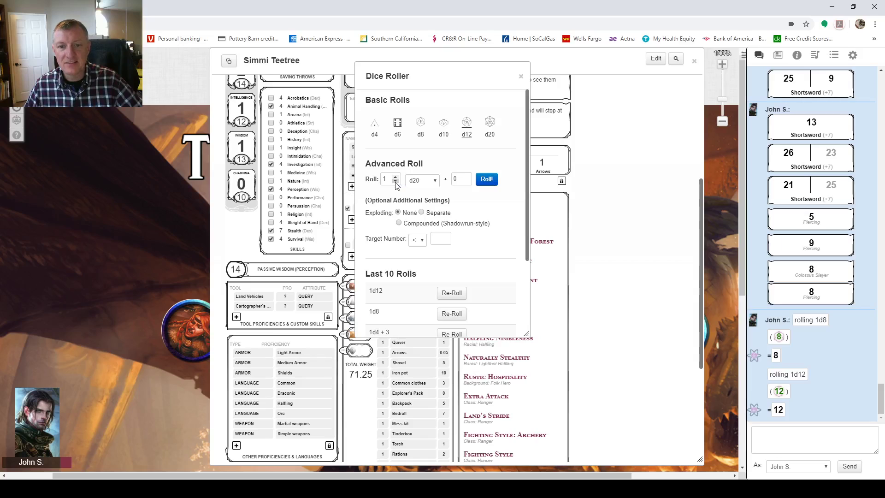
- Roll 1d20 + 7 as an advanced roll, review the last 10 rolls and close the Dice Roller
left_click(466, 178)
left_click(466, 178)
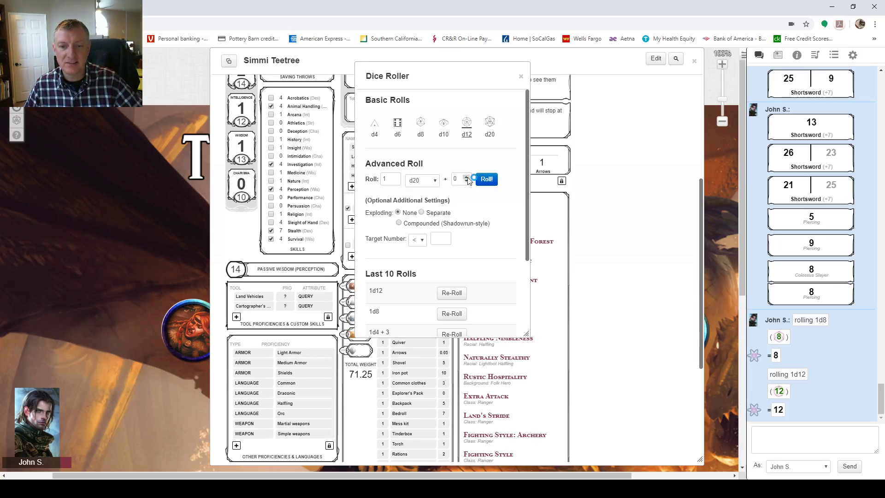
left_click(467, 178)
left_click(466, 177)
left_click(466, 177)
left_click(466, 177)
left_click(466, 177)
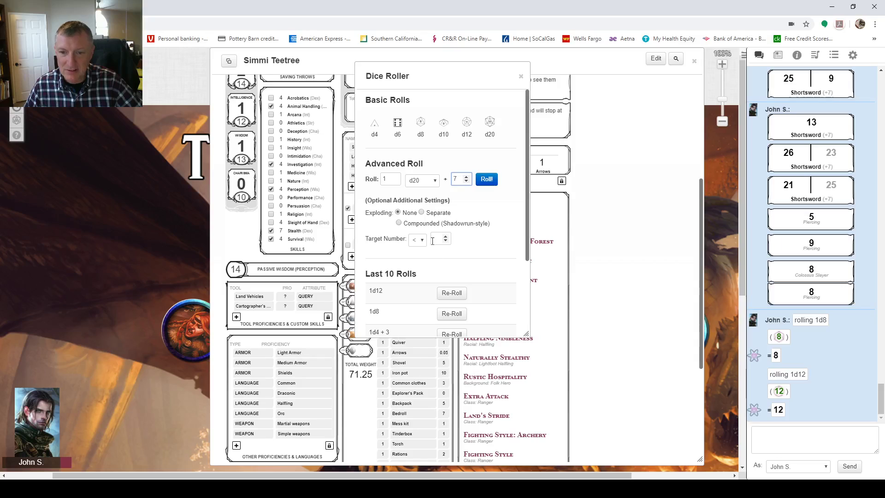
left_click(488, 179)
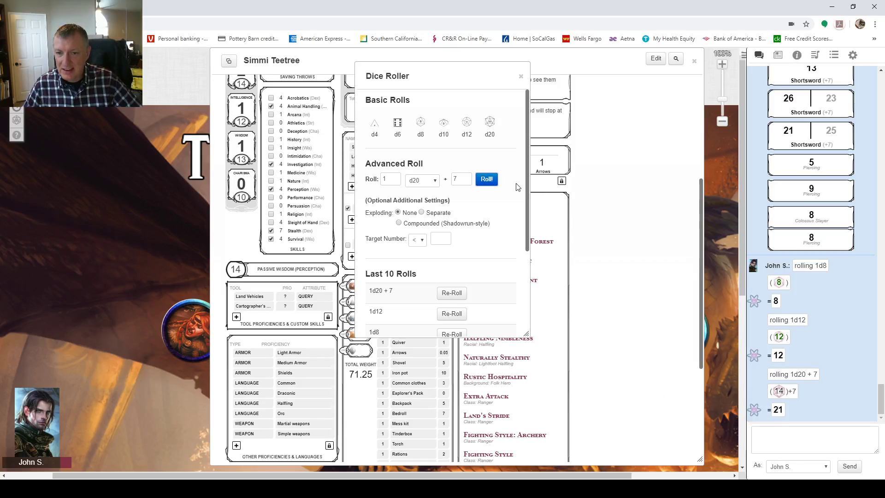
left_click_drag(526, 181, 532, 284)
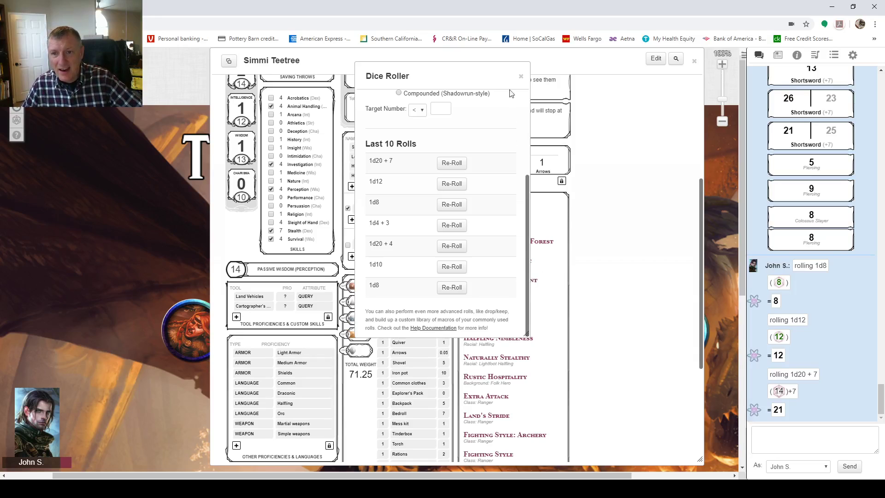
left_click(521, 76)
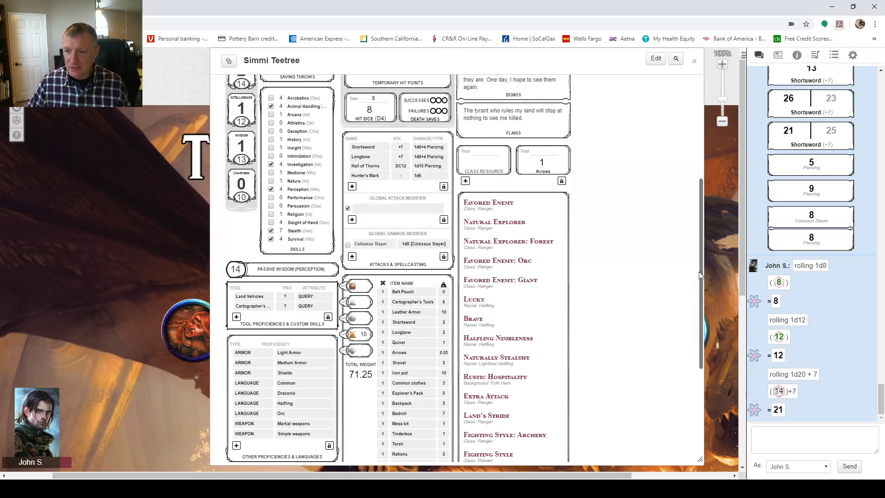
- Add a blank entry at the end of Features & Traits and collapse its editing form
left_click_drag(702, 264, 708, 363)
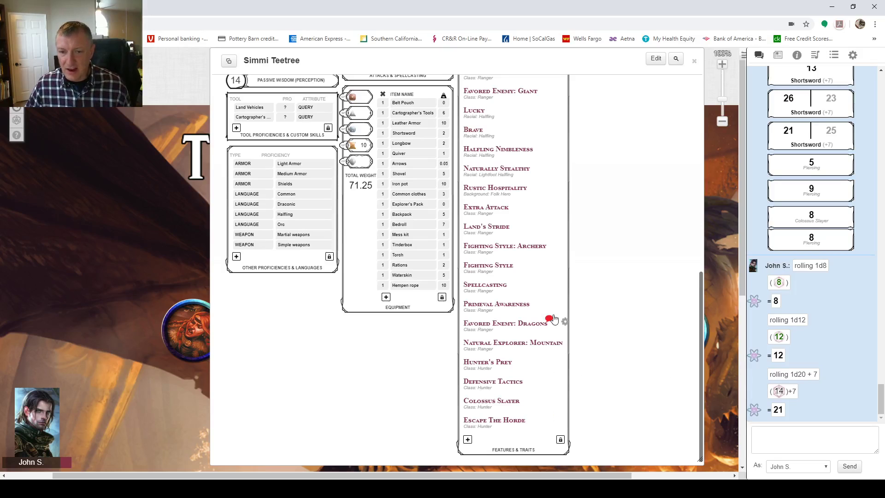
left_click_drag(701, 319, 706, 143)
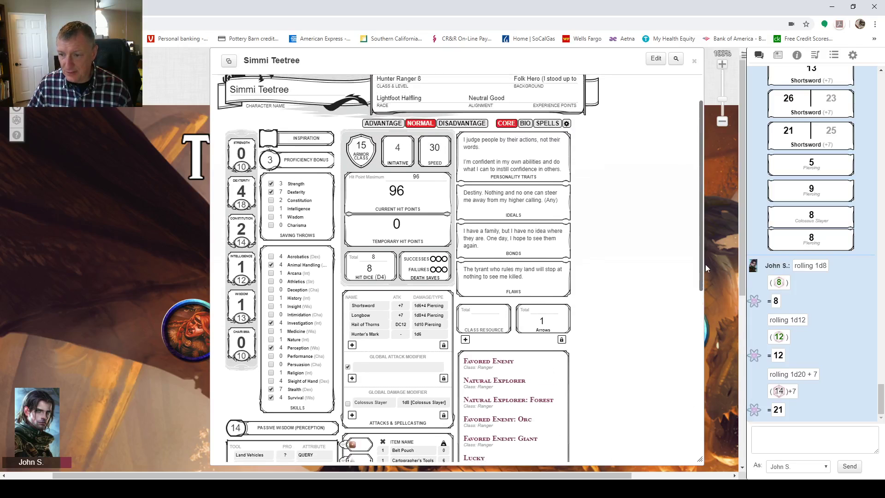
left_click_drag(702, 264, 703, 463)
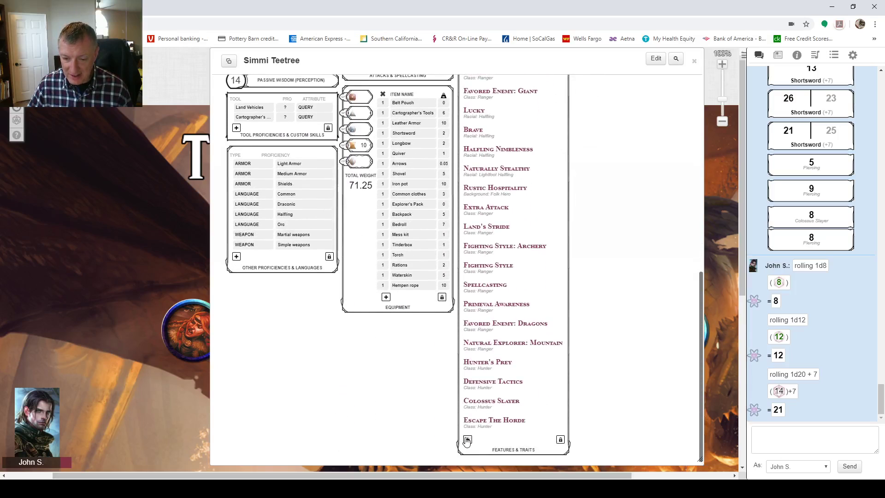
left_click(467, 440)
scroll(591, 336, "down", 3)
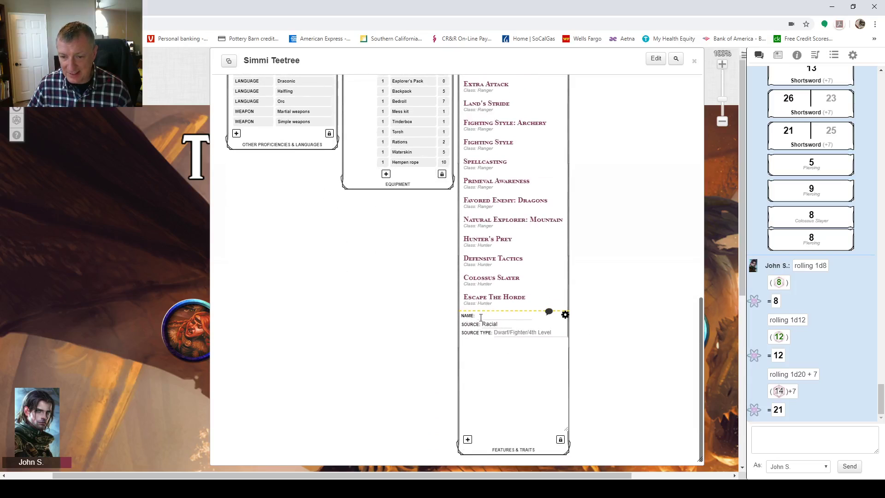
left_click(565, 314)
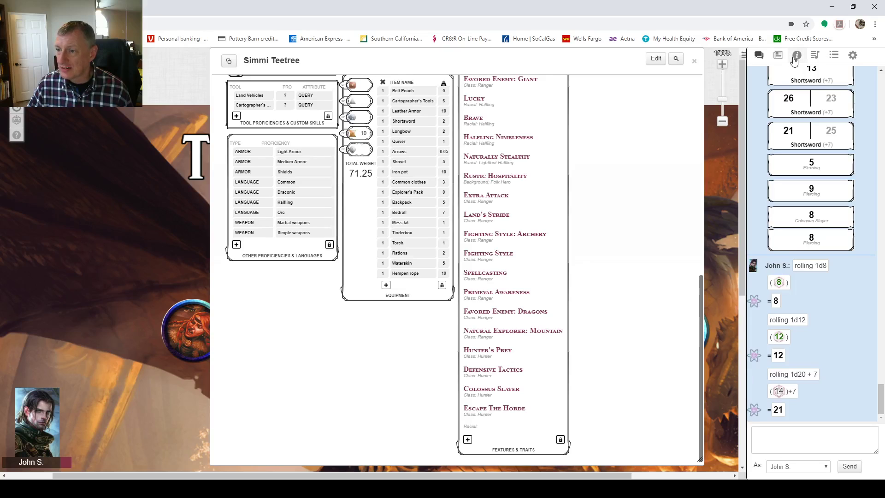
- Search the D&D 5th Edition compendium for "cover" and open the Combat: Cover rule
left_click(794, 58)
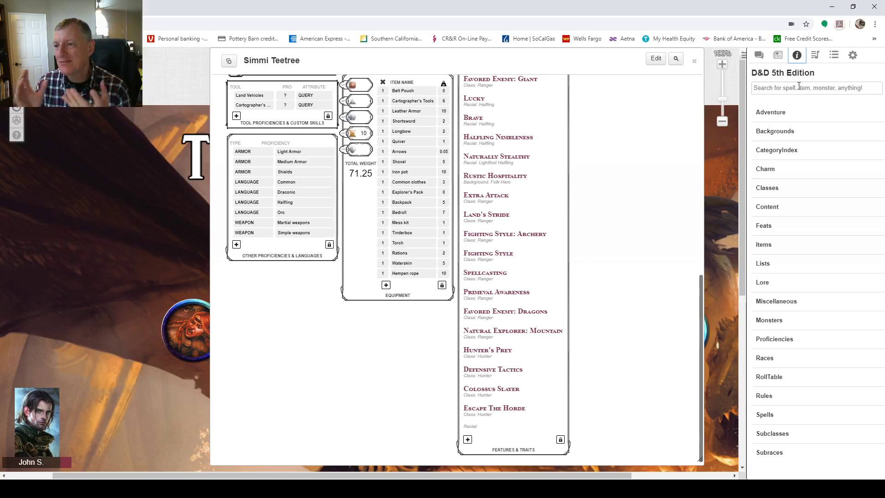
left_click(799, 88)
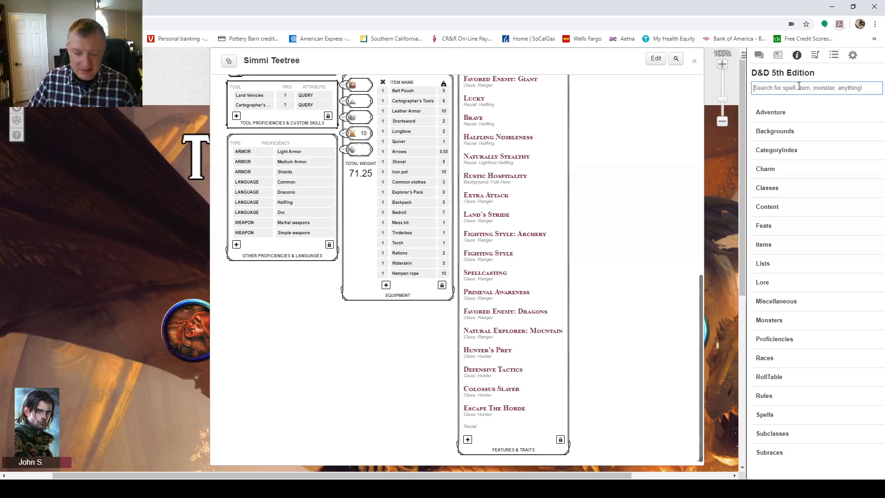
type("cover")
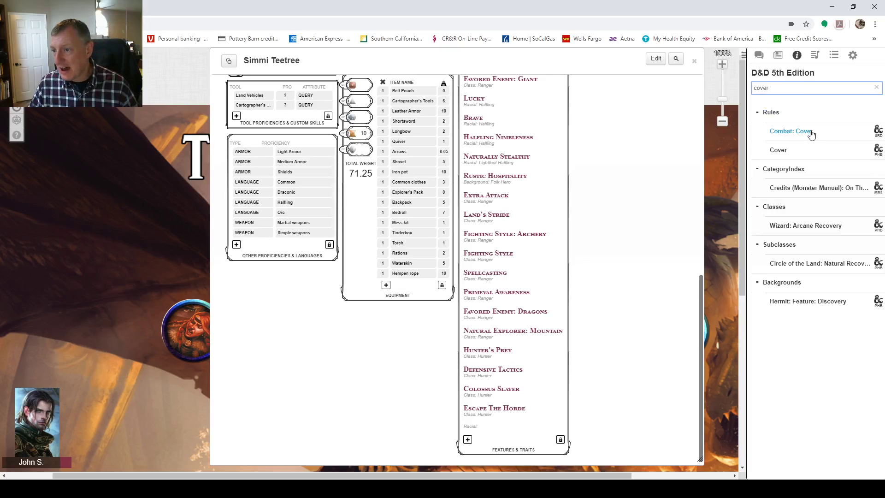
left_click(805, 134)
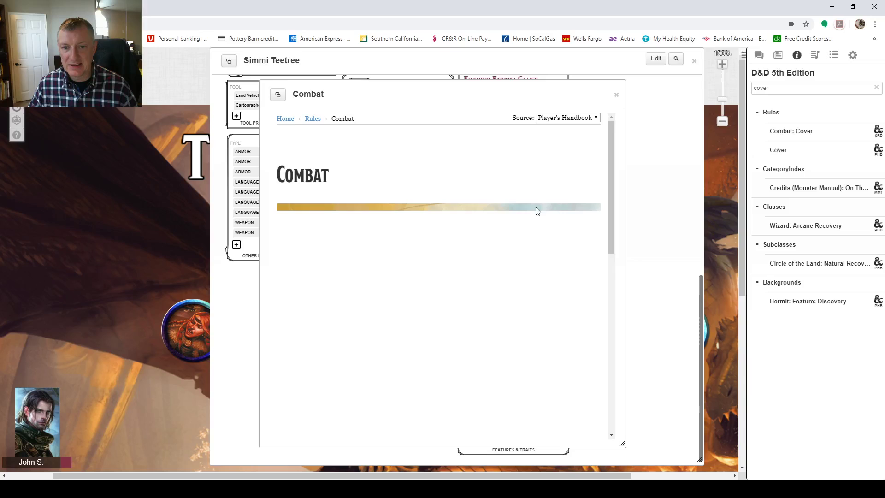
scroll(615, 156, "down", 1)
mouse_move(614, 157)
left_mouse_down()
mouse_move(607, 335)
mouse_move(609, 149)
left_mouse_up()
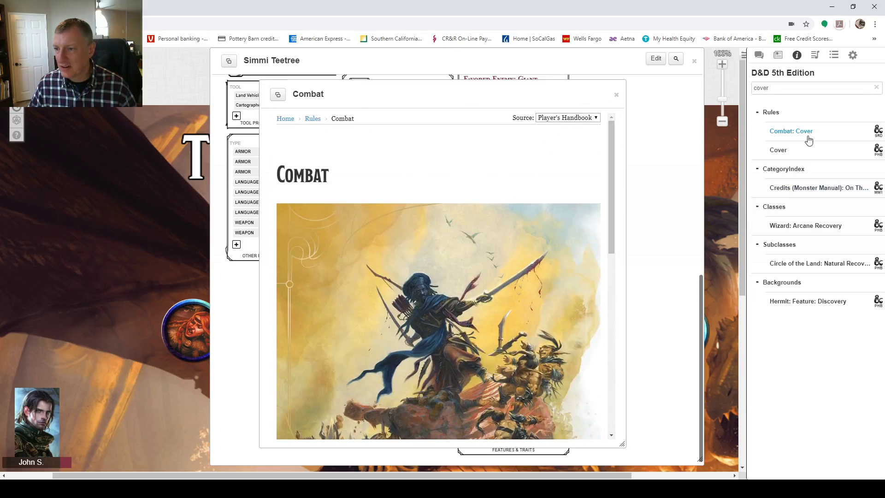
- Open the Player's Handbook Cover rule to read the degrees of cover, and close both rule windows
left_click(780, 150)
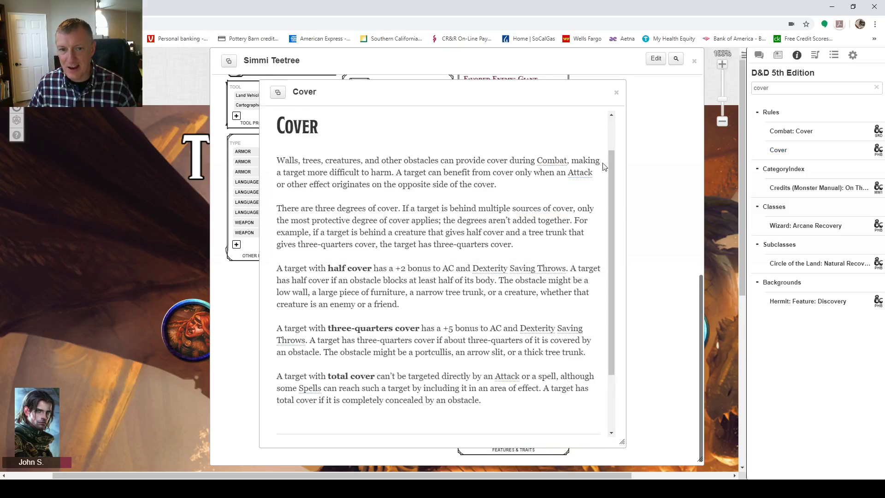
left_click(616, 93)
left_click(800, 88)
double_click(800, 88)
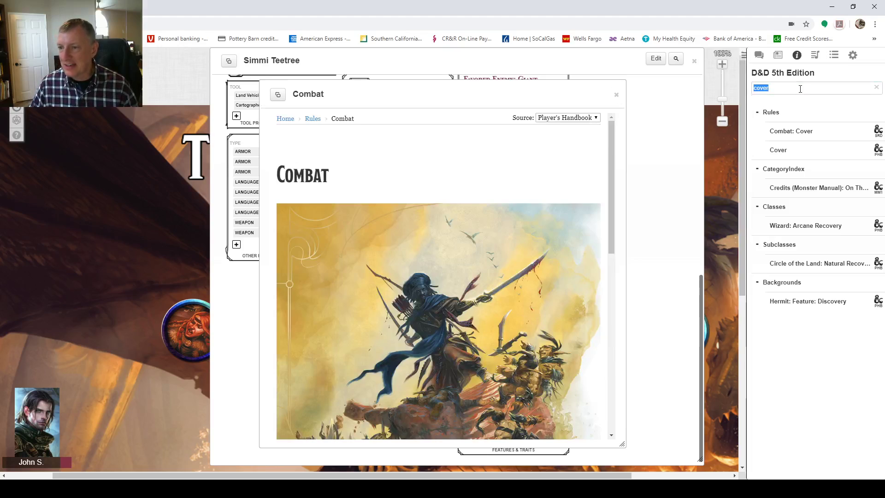
left_click(617, 95)
- Search the compendium for "sharpshooter", read the Sharpshooter feat and close its window
left_click(762, 88)
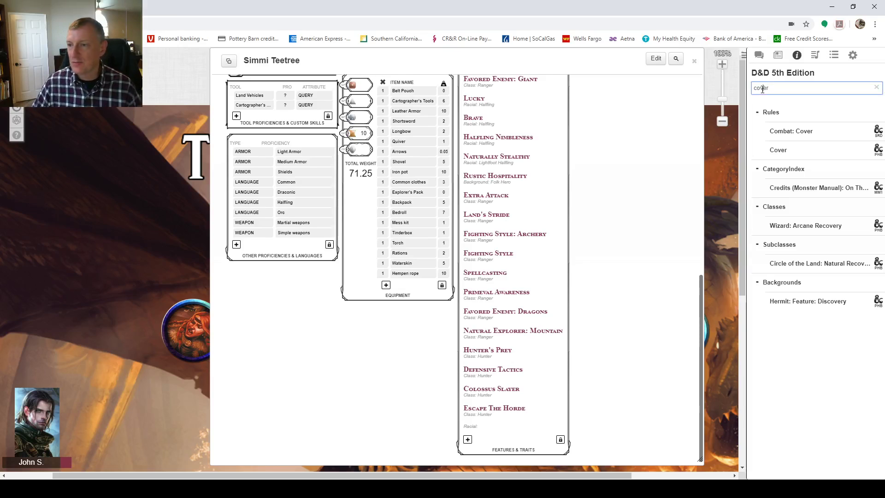
left_click_drag(787, 88, 741, 98)
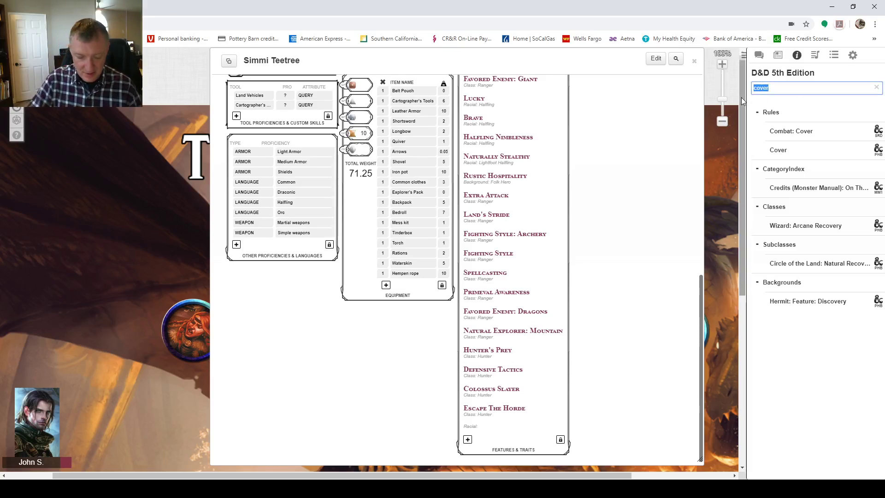
type("sharpshooter")
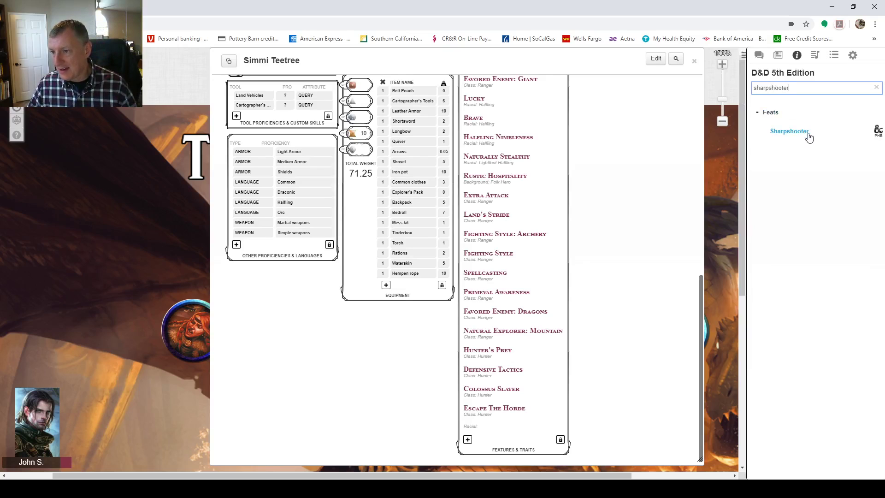
left_click(806, 135)
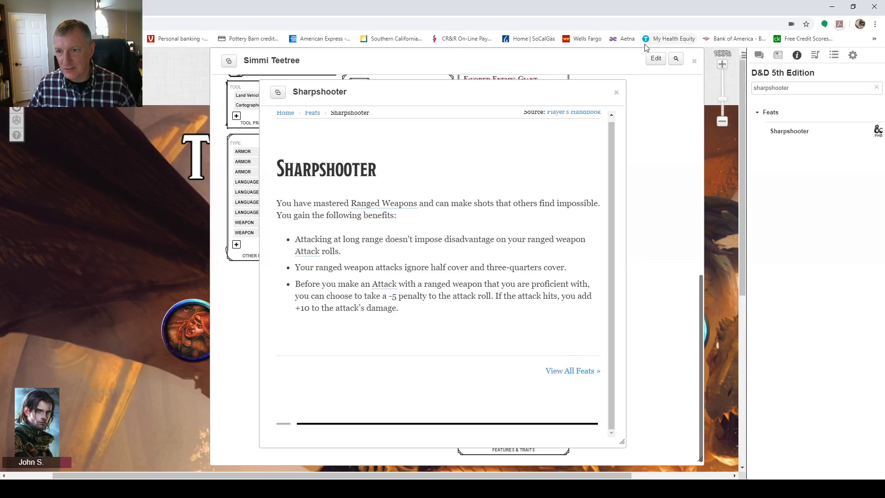
left_click(617, 94)
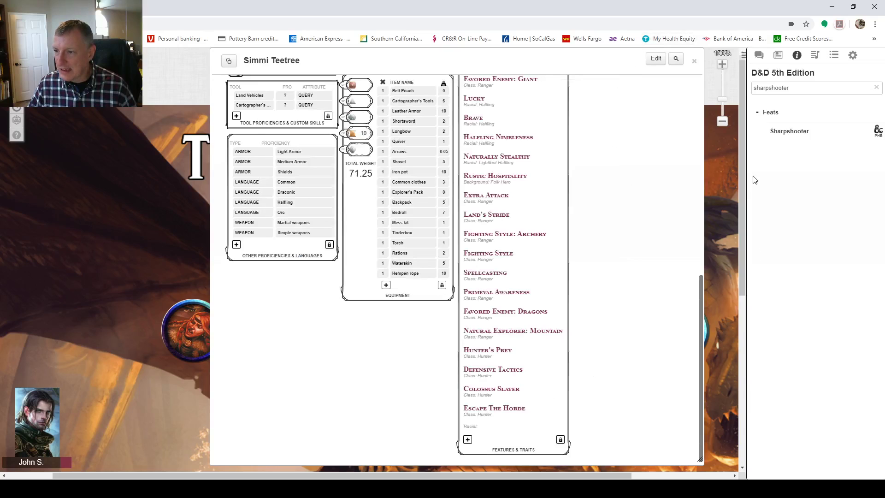
- Add the Sharpshooter feat from the compendium to the sheet's Features & Traits and look over the attacks section
left_click_drag(786, 132, 501, 430)
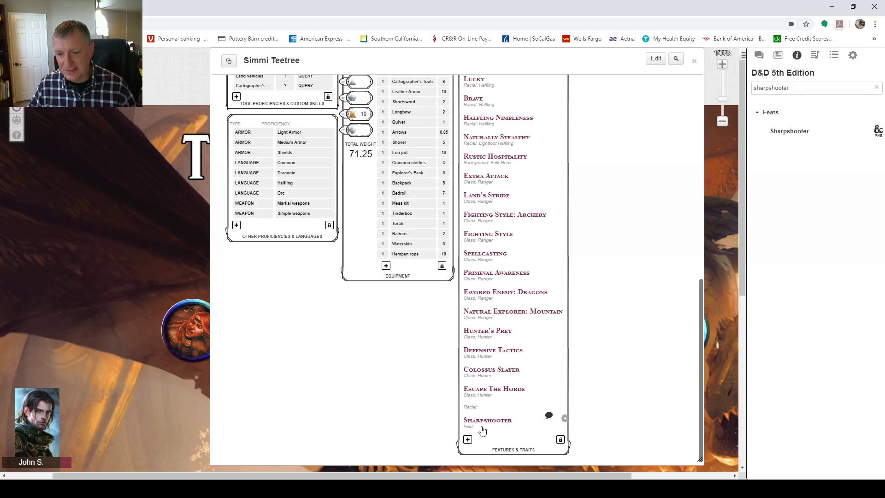
scroll(518, 302, "up", 2)
scroll(507, 179, "up", 4)
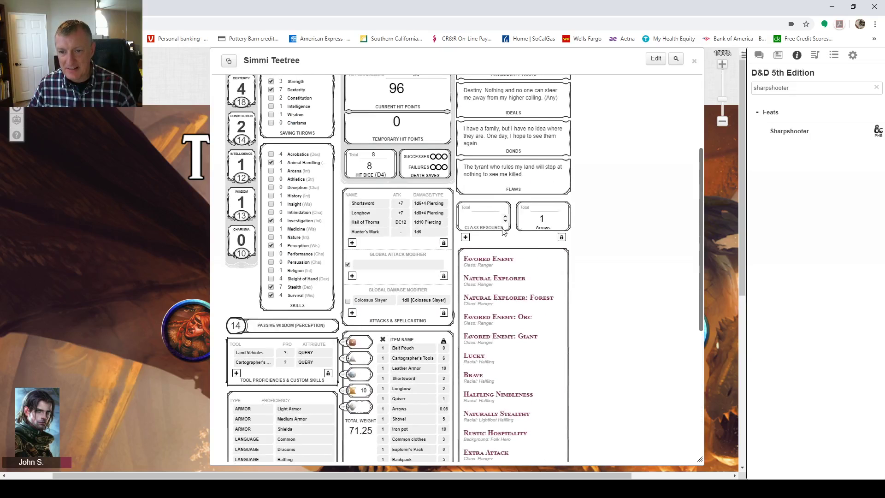
- Open the settings of the unnamed Racial entry in Features & Traits, look them over and close them
scroll(491, 314, "down", 6)
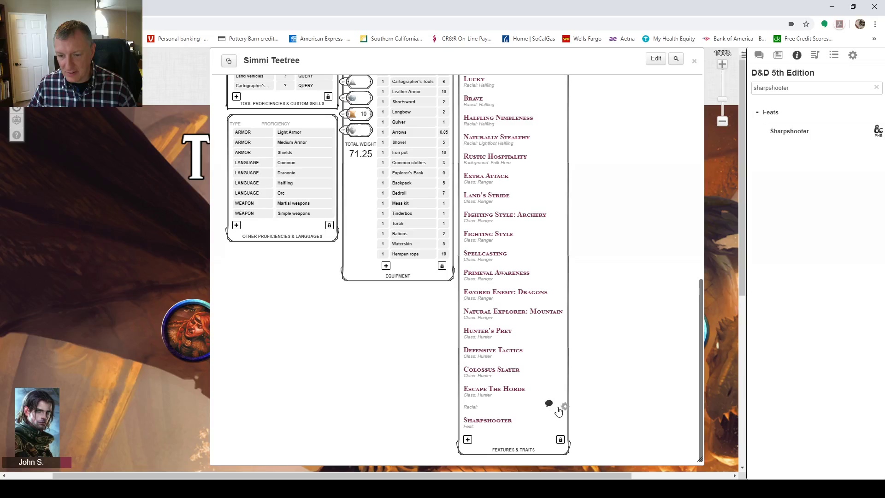
left_click(564, 408)
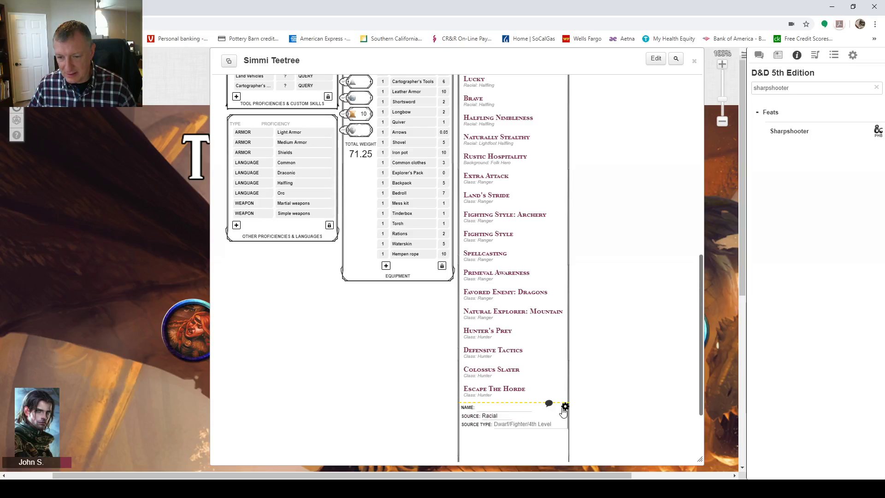
scroll(555, 415, "down", 3)
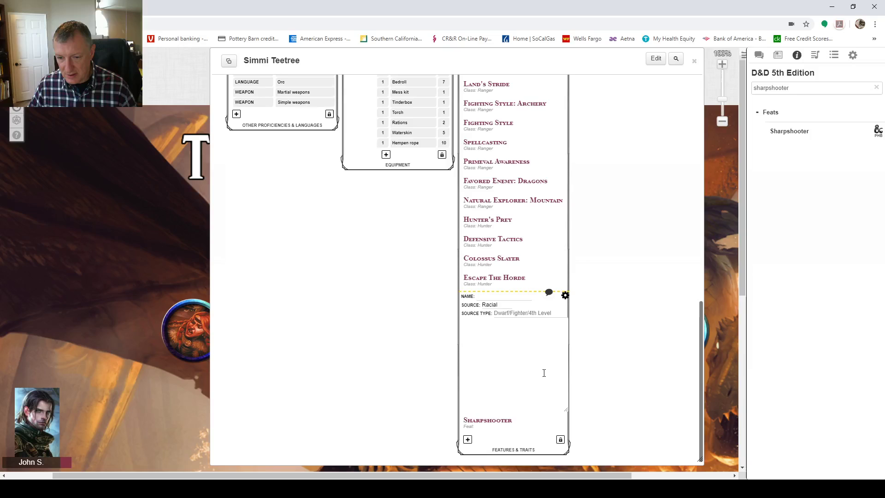
left_click(566, 296)
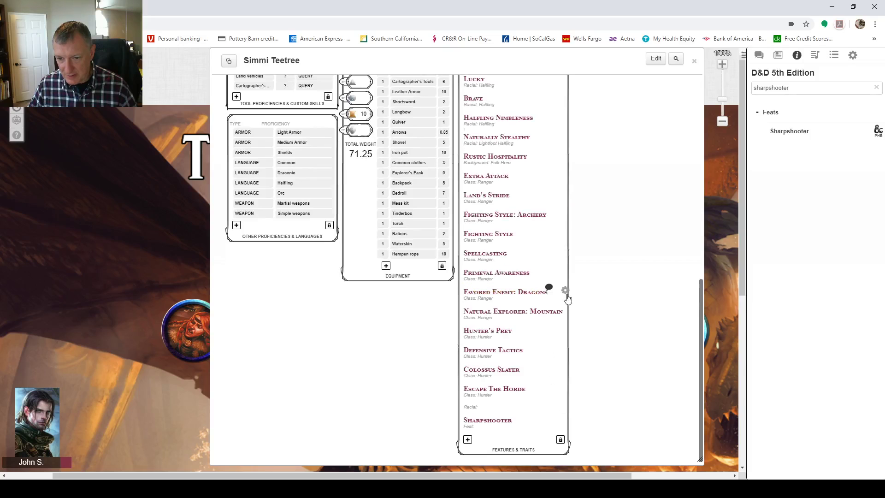
- Expand the Sharpshooter feat in Features & Traits and read its description
left_click(488, 422)
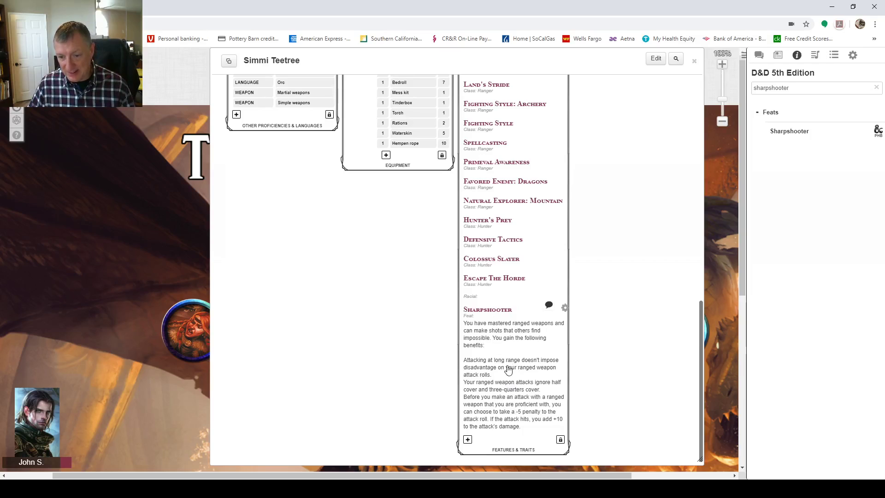
scroll(442, 340, "up", 3)
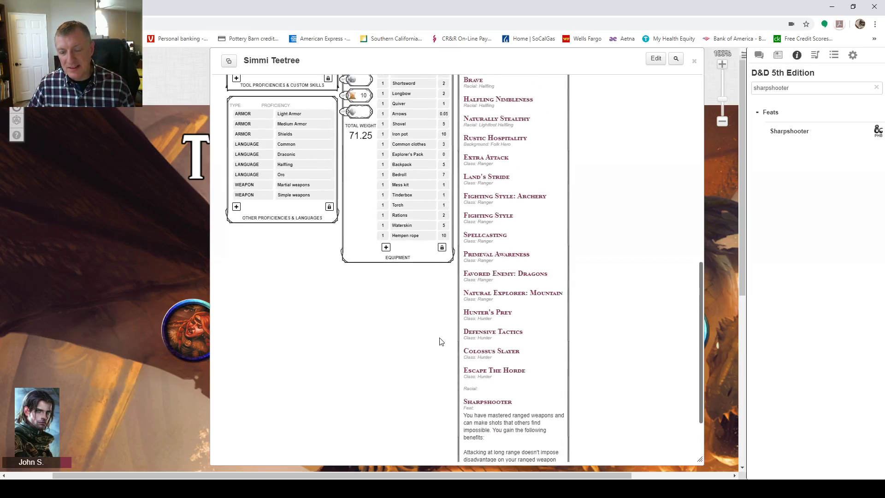
scroll(443, 341, "down", 3)
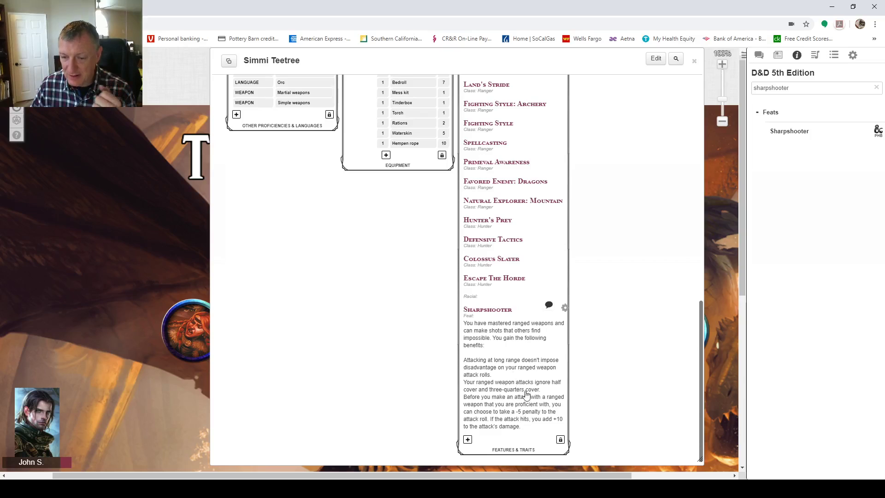
scroll(526, 397, "up", 2)
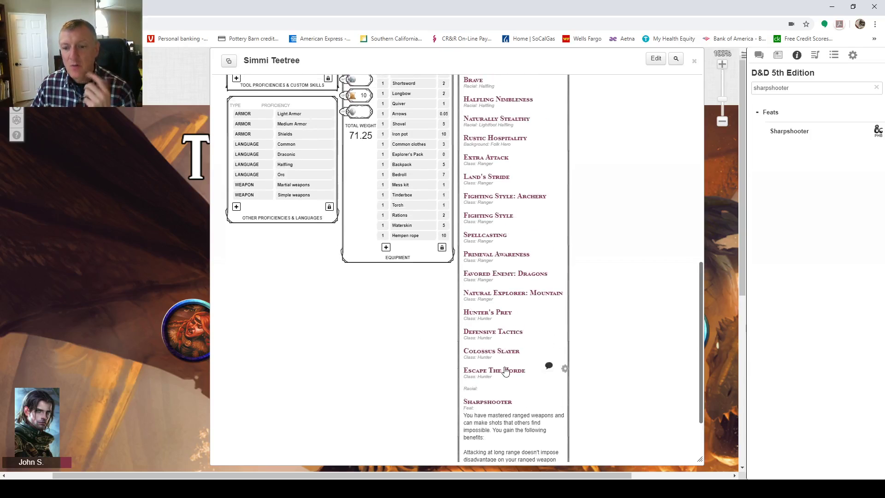
- Add a new attack to the Attacks & Spellcasting section and name it "Sharpshooter Longbow"
scroll(506, 372, "up", 6)
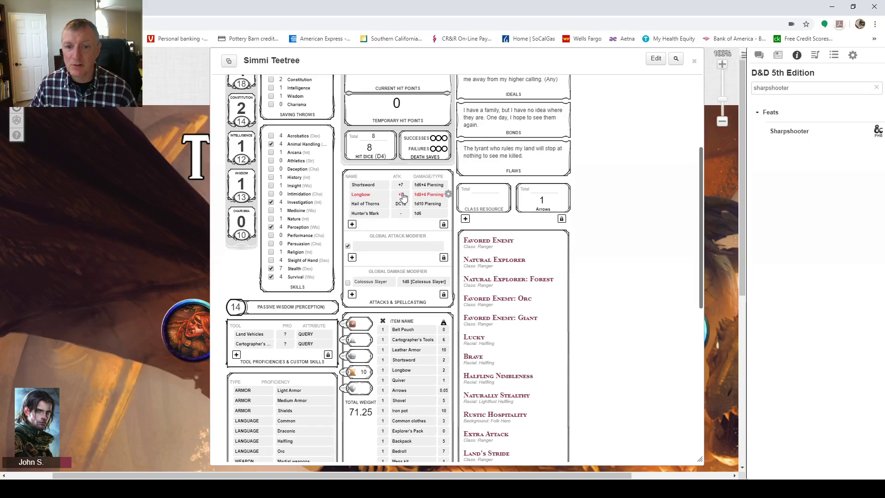
left_click(352, 224)
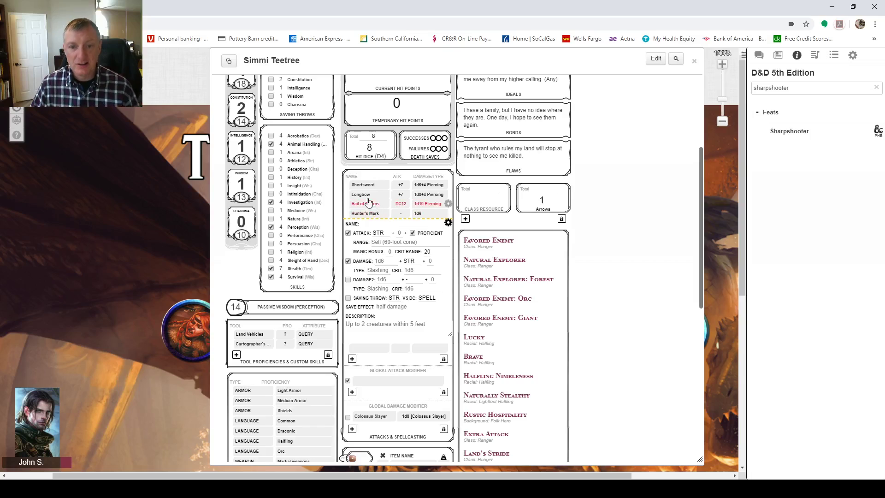
left_click(382, 225)
type("K")
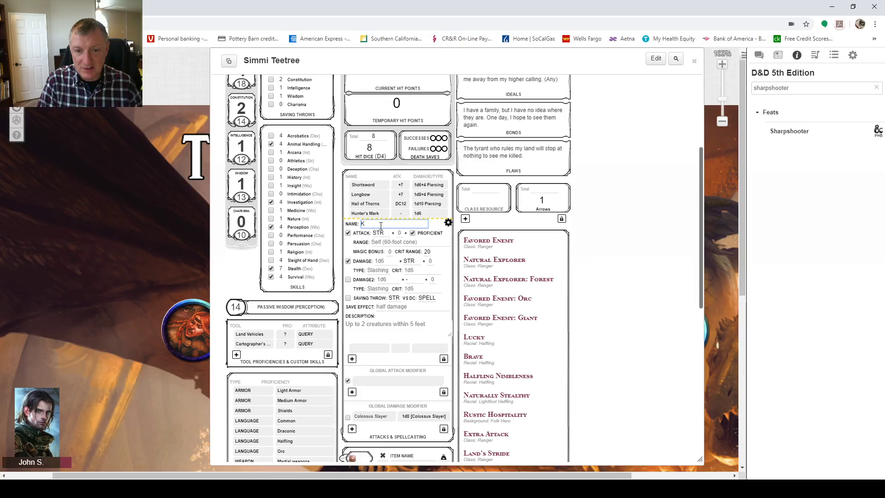
type("g")
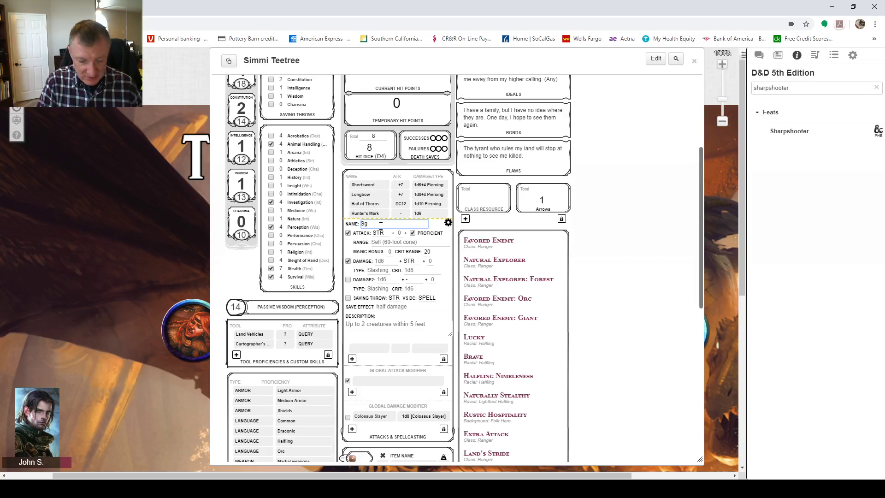
key("BackSpace")
type("harpshooter Longbow")
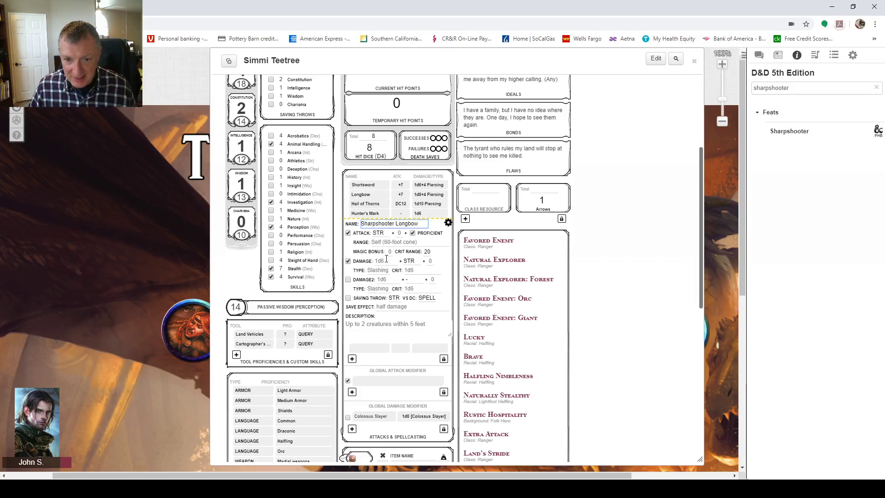
- Set the Sharpshooter Longbow's additional attack modifier to -5
left_click(400, 233)
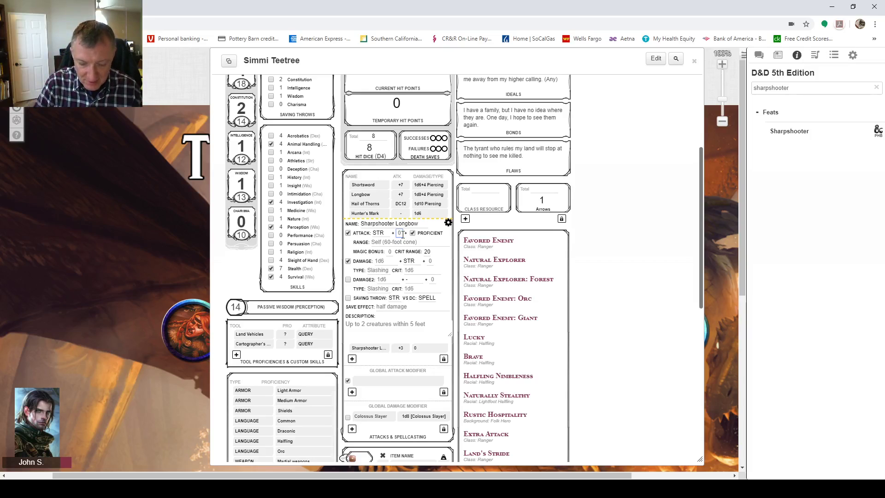
type("-5")
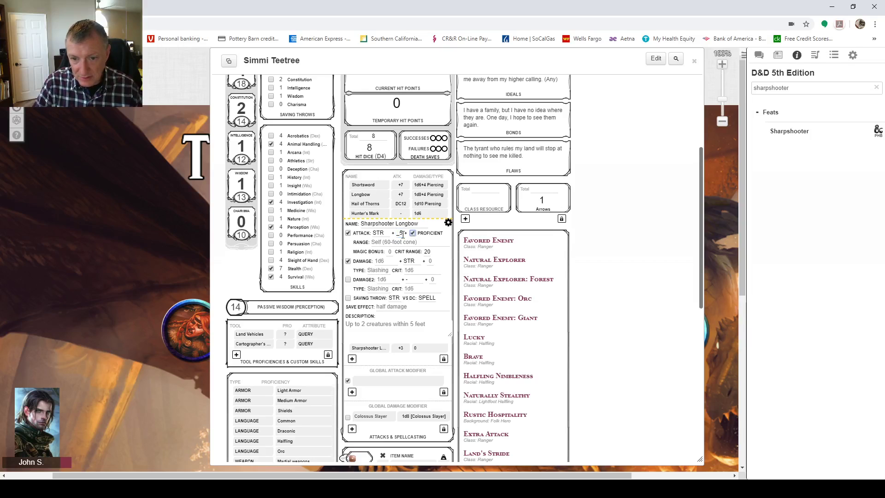
double_click(400, 234)
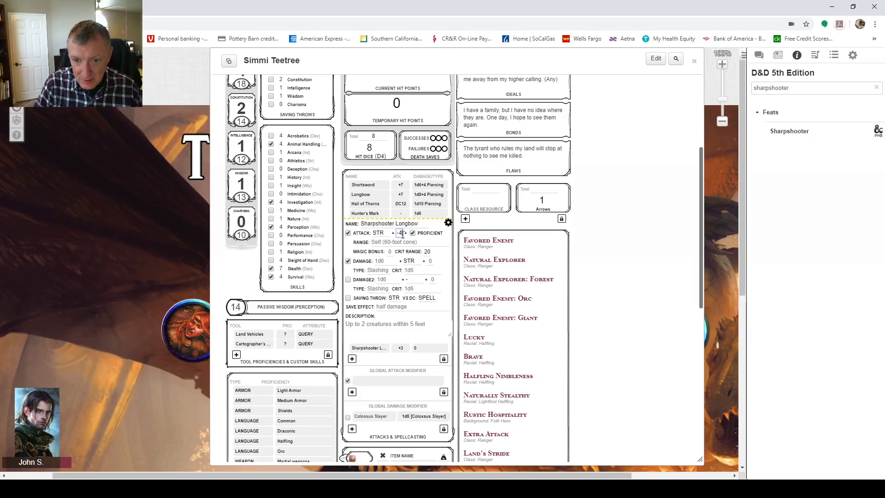
key("BackSpace")
type("5")
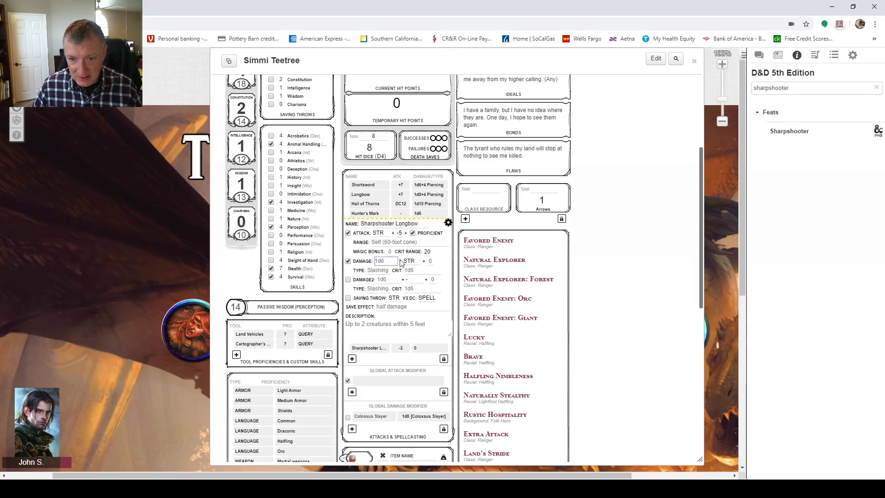
- Set the Sharpshooter Longbow's damage to 1d6 with an additional bonus of 10, and close its settings
left_click(432, 261)
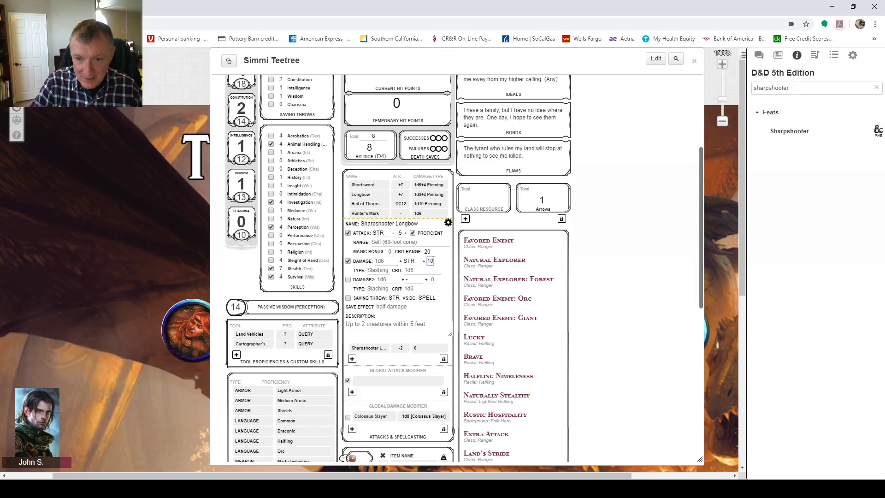
type("10")
left_click(446, 301)
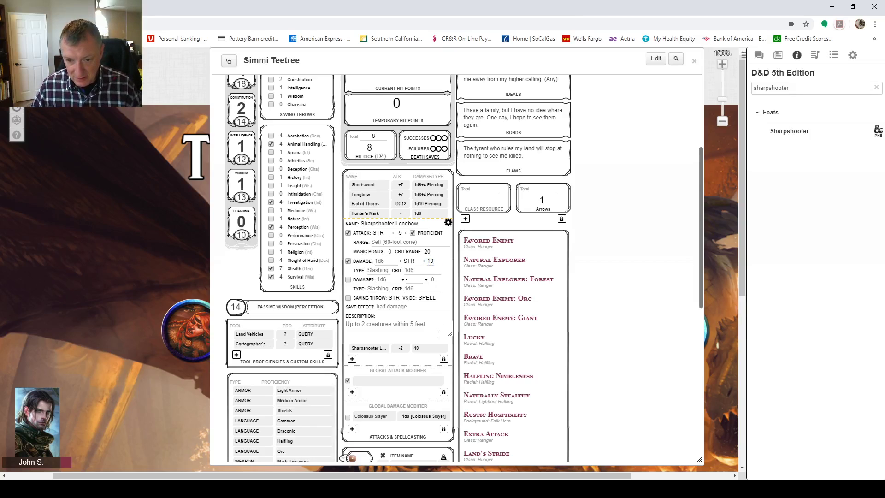
left_click(438, 333)
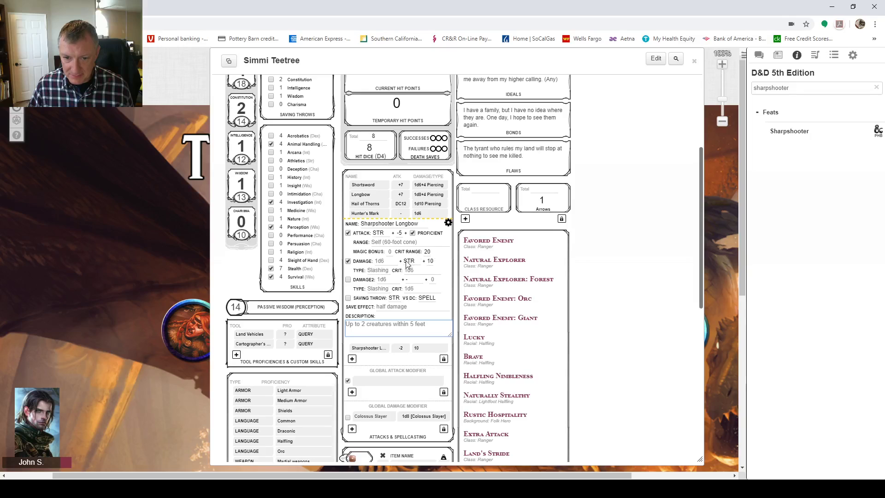
left_click(384, 261)
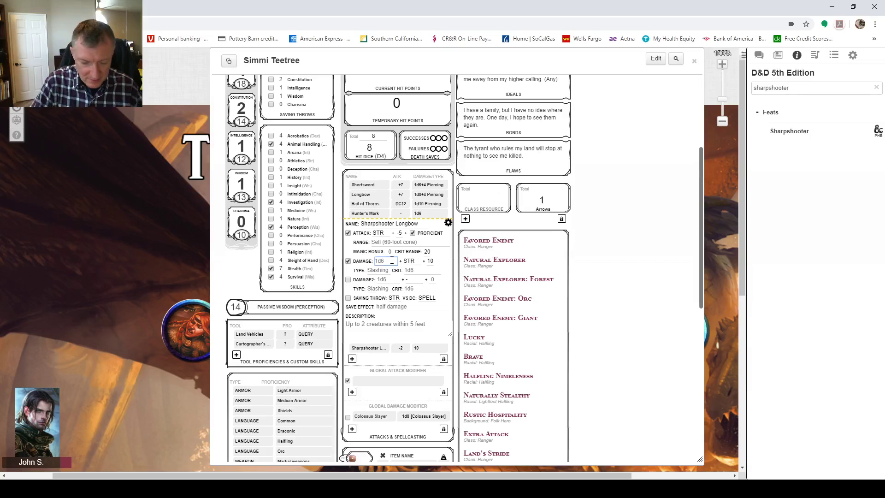
key("Tab")
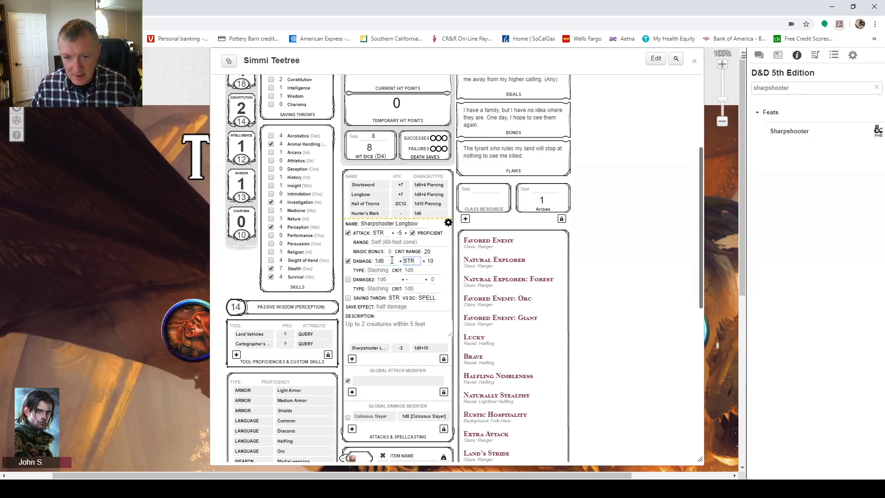
left_click(448, 222)
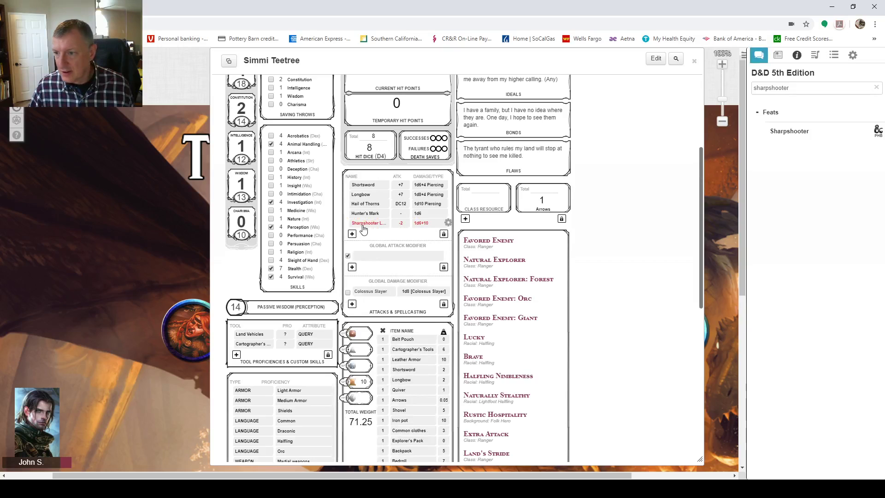
- Show the chat, roll a Sharpshooter Longbow attack and roll its damage from the attack result
left_click(759, 55)
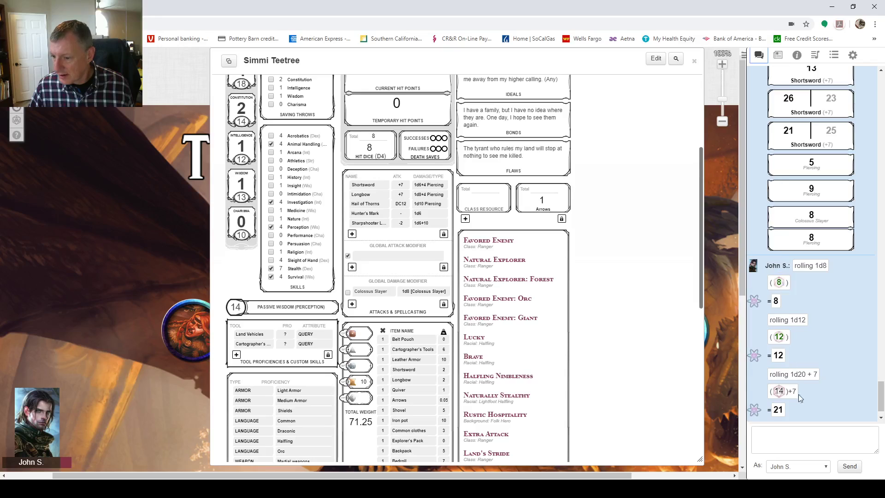
mouse_move(810, 405)
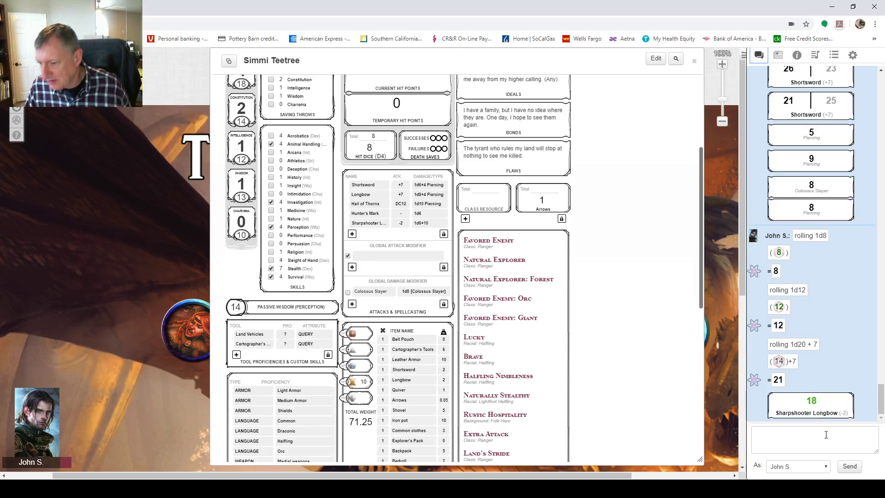
left_click(809, 413)
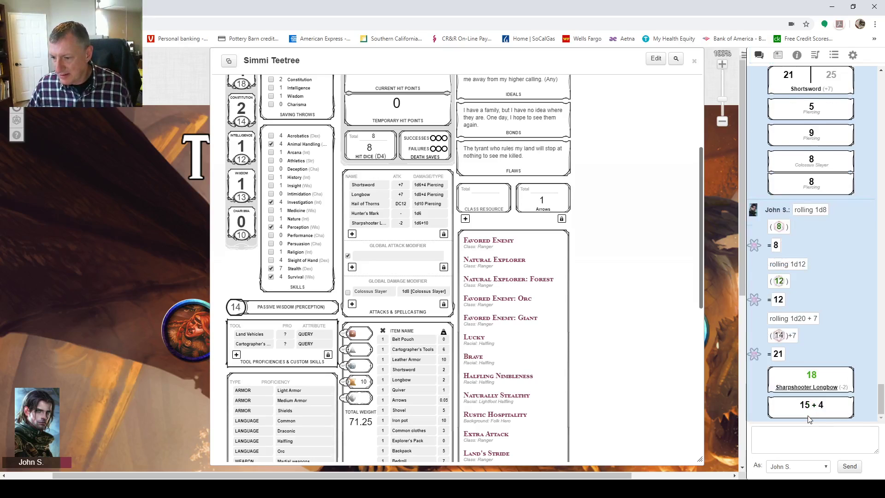
mouse_move(807, 409)
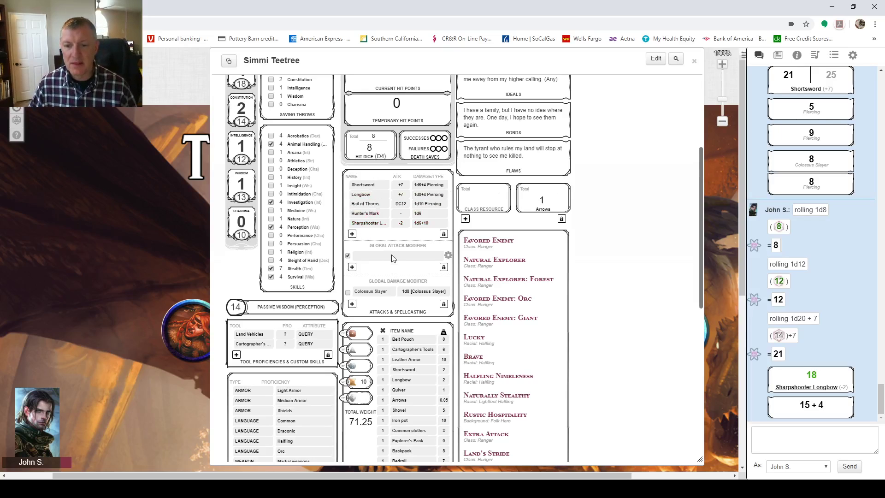
- View Simmi Teetree's Bio & Info page and return to the Character Sheet page
left_click_drag(700, 165, 705, 56)
left_click(251, 90)
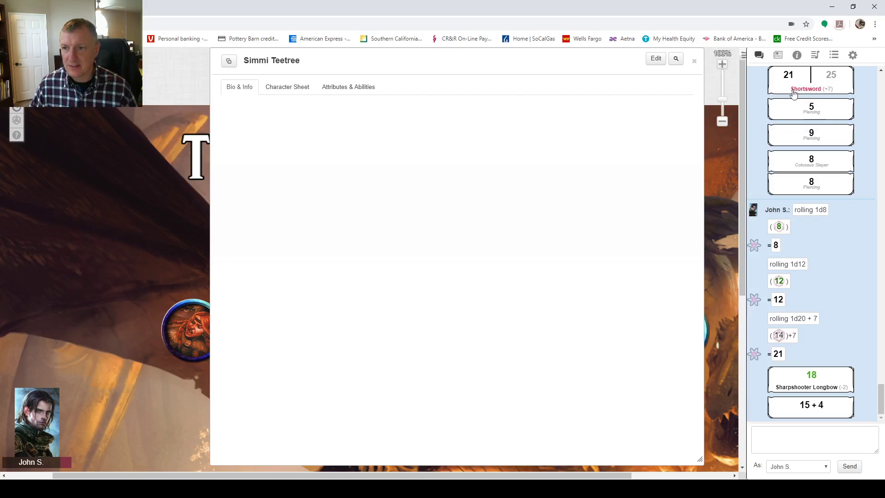
left_click(290, 93)
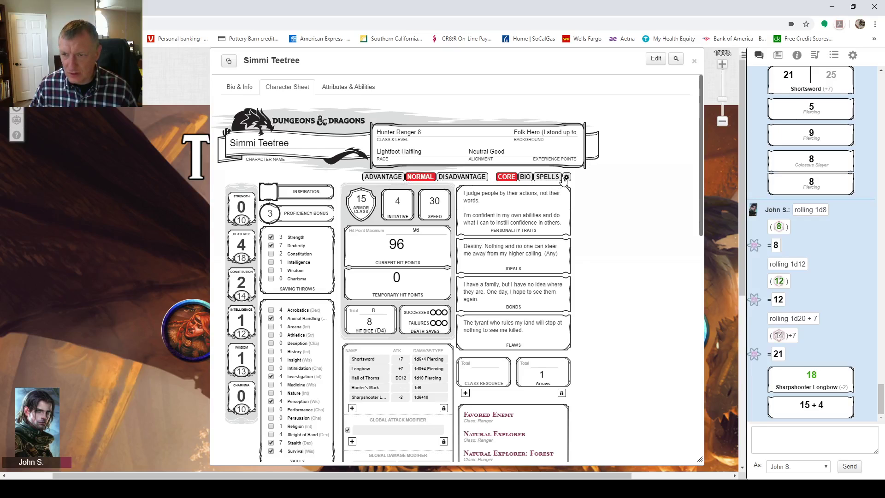
left_click(656, 59)
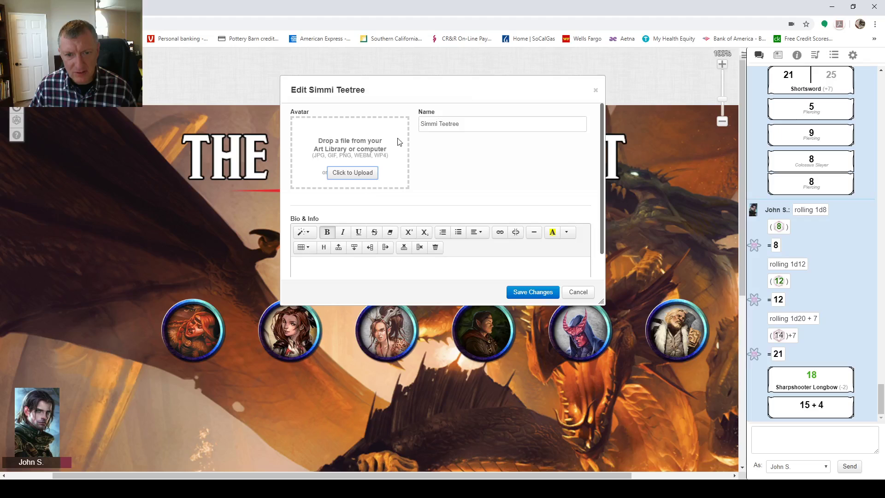
left_click_drag(544, 91, 549, 88)
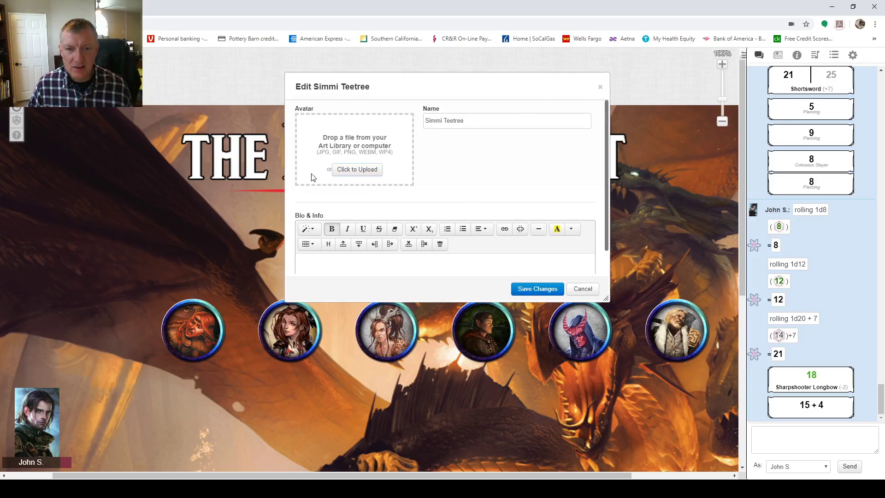
left_click(355, 170)
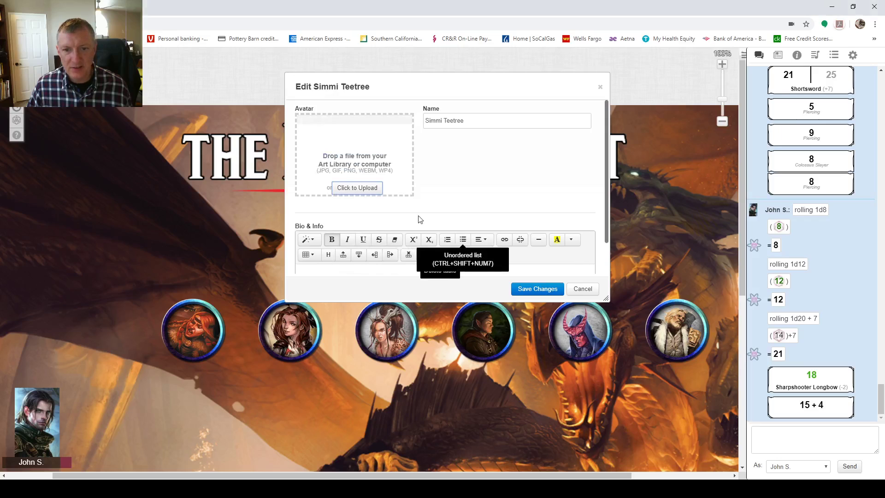
left_click(373, 188)
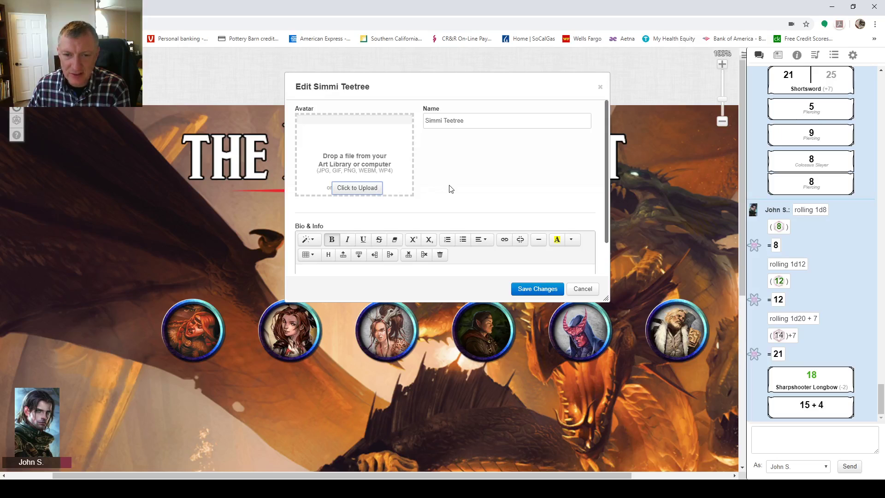
left_click(535, 288)
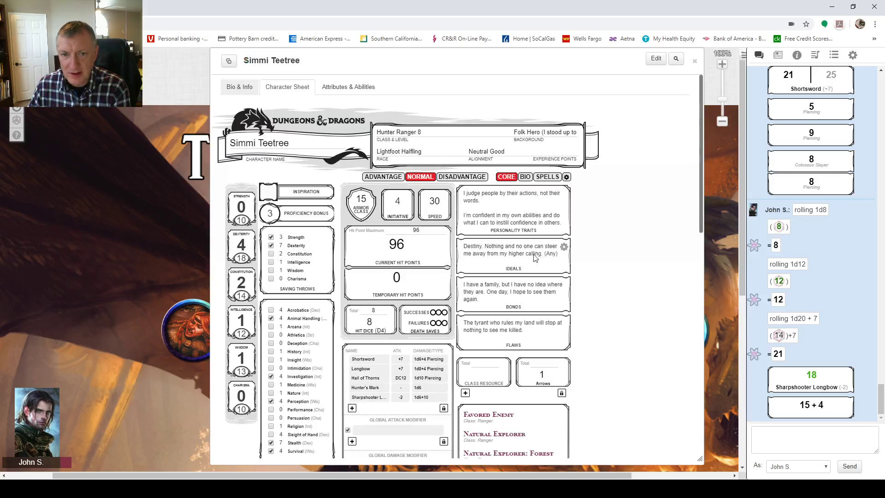
- Check the avatar in Bio & Info, close the character sheet and view the journal's character list
left_click(235, 85)
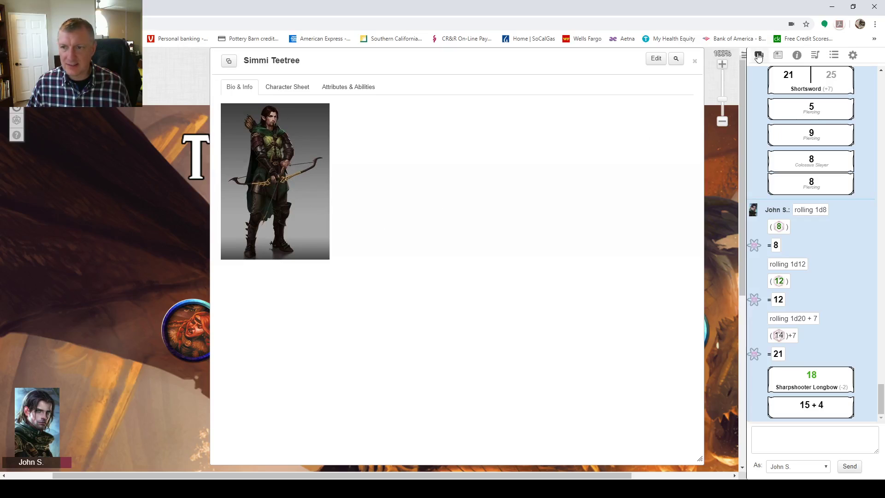
left_click(695, 61)
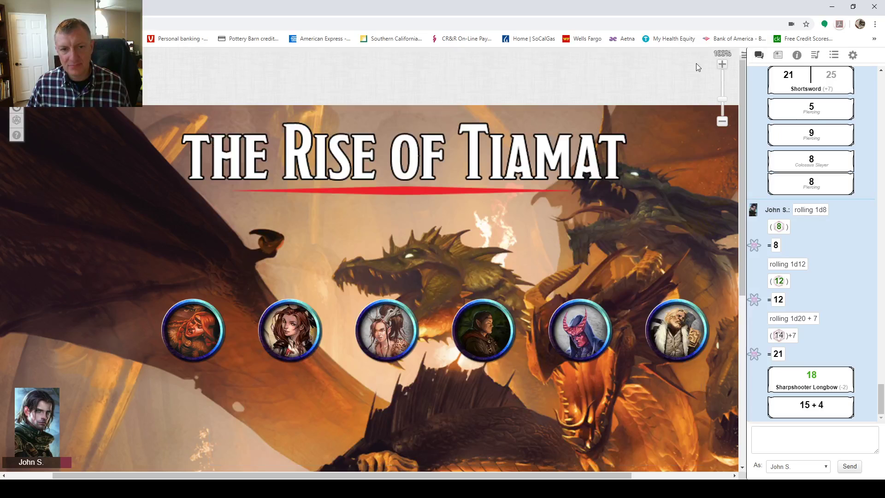
left_click(801, 57)
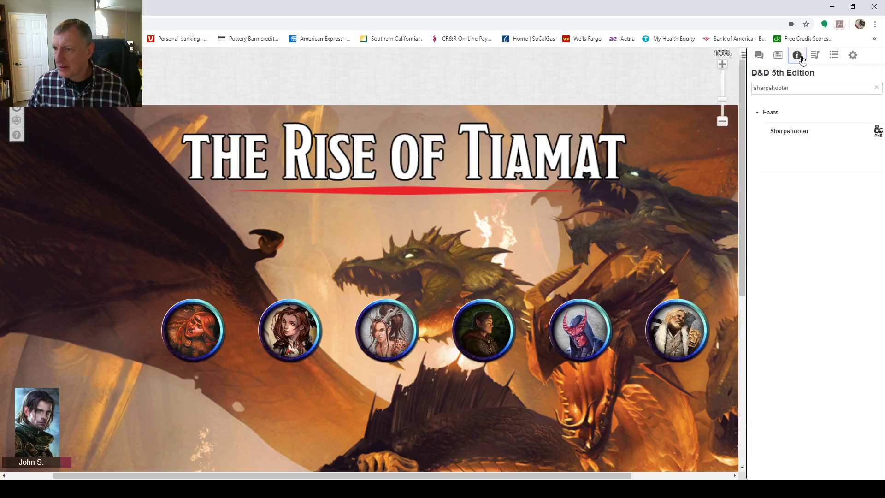
left_click(778, 55)
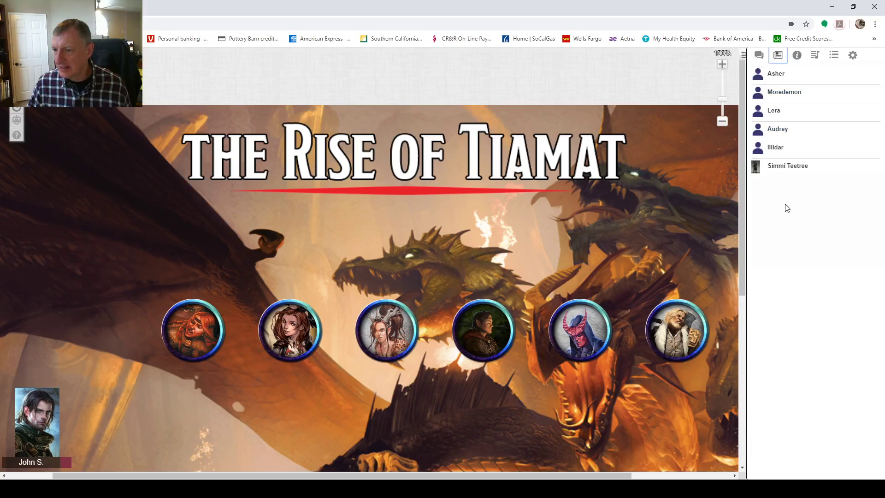